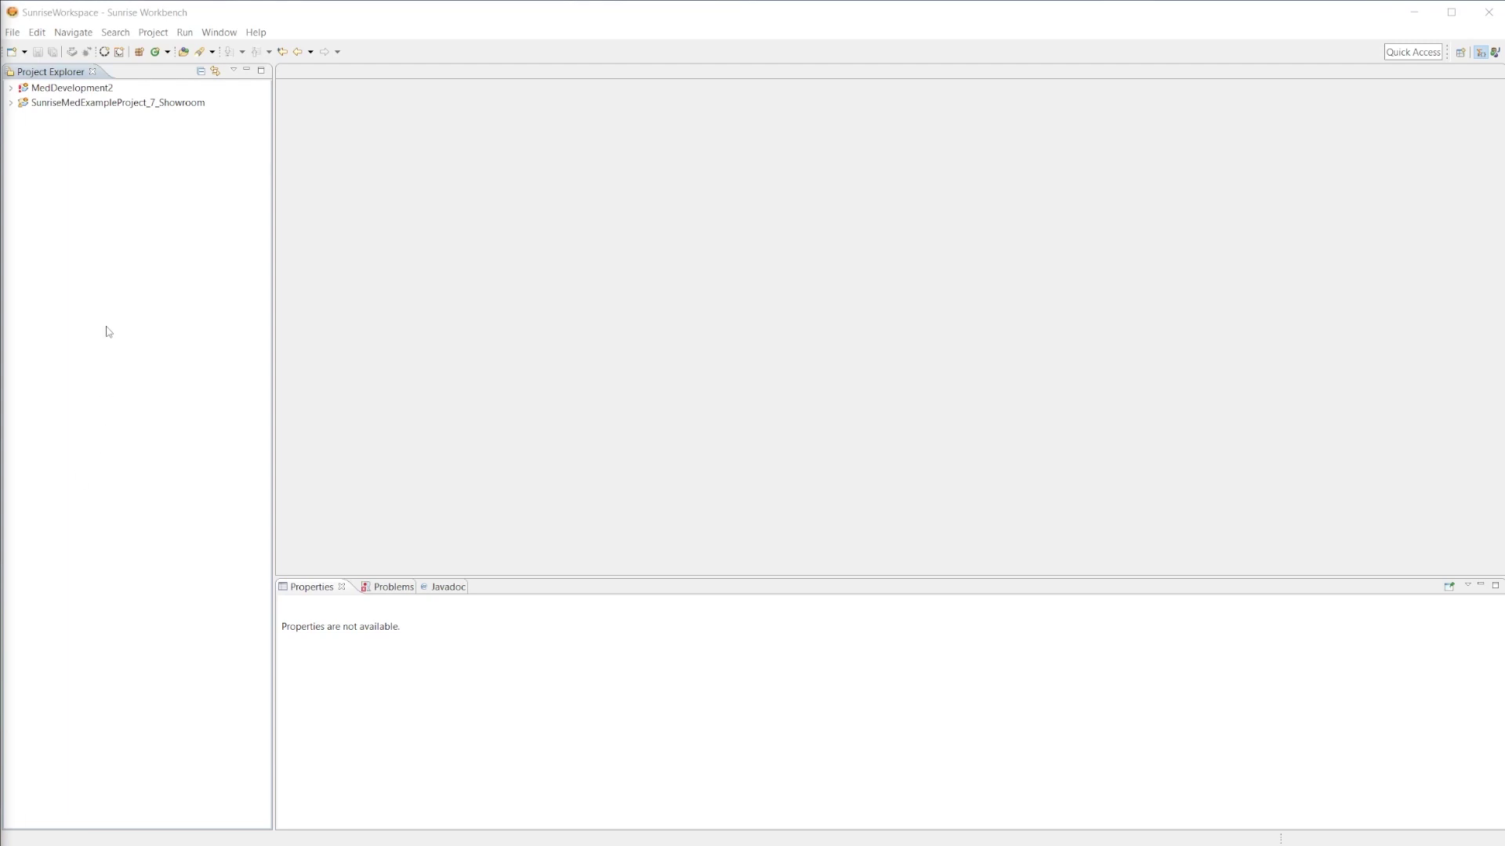
Start an offline Sunrise project named TutorialProject and go on to the topology template page.
left_click(13, 32)
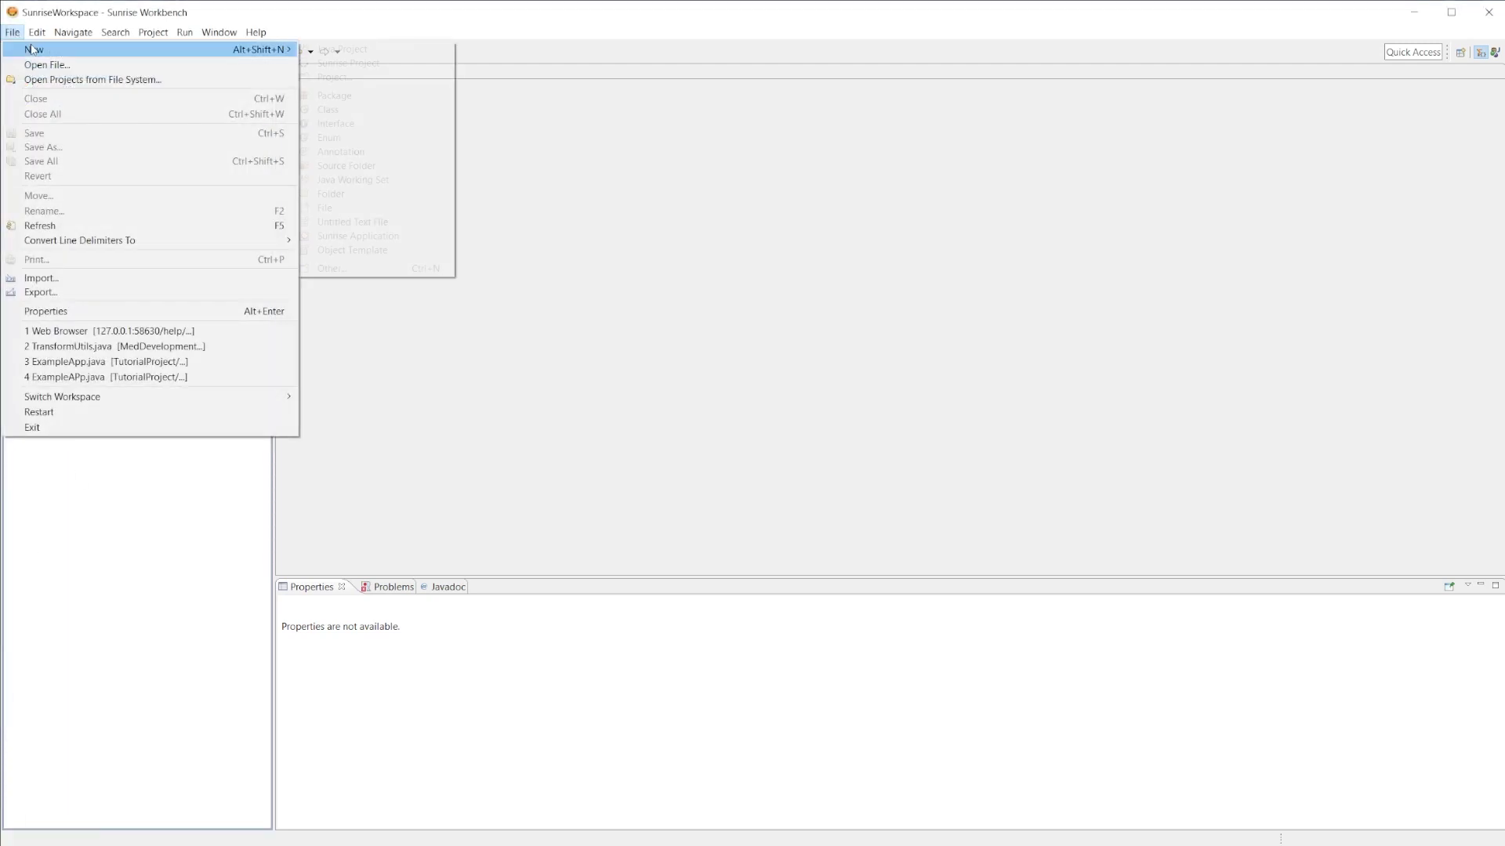
mouse_move(272, 49)
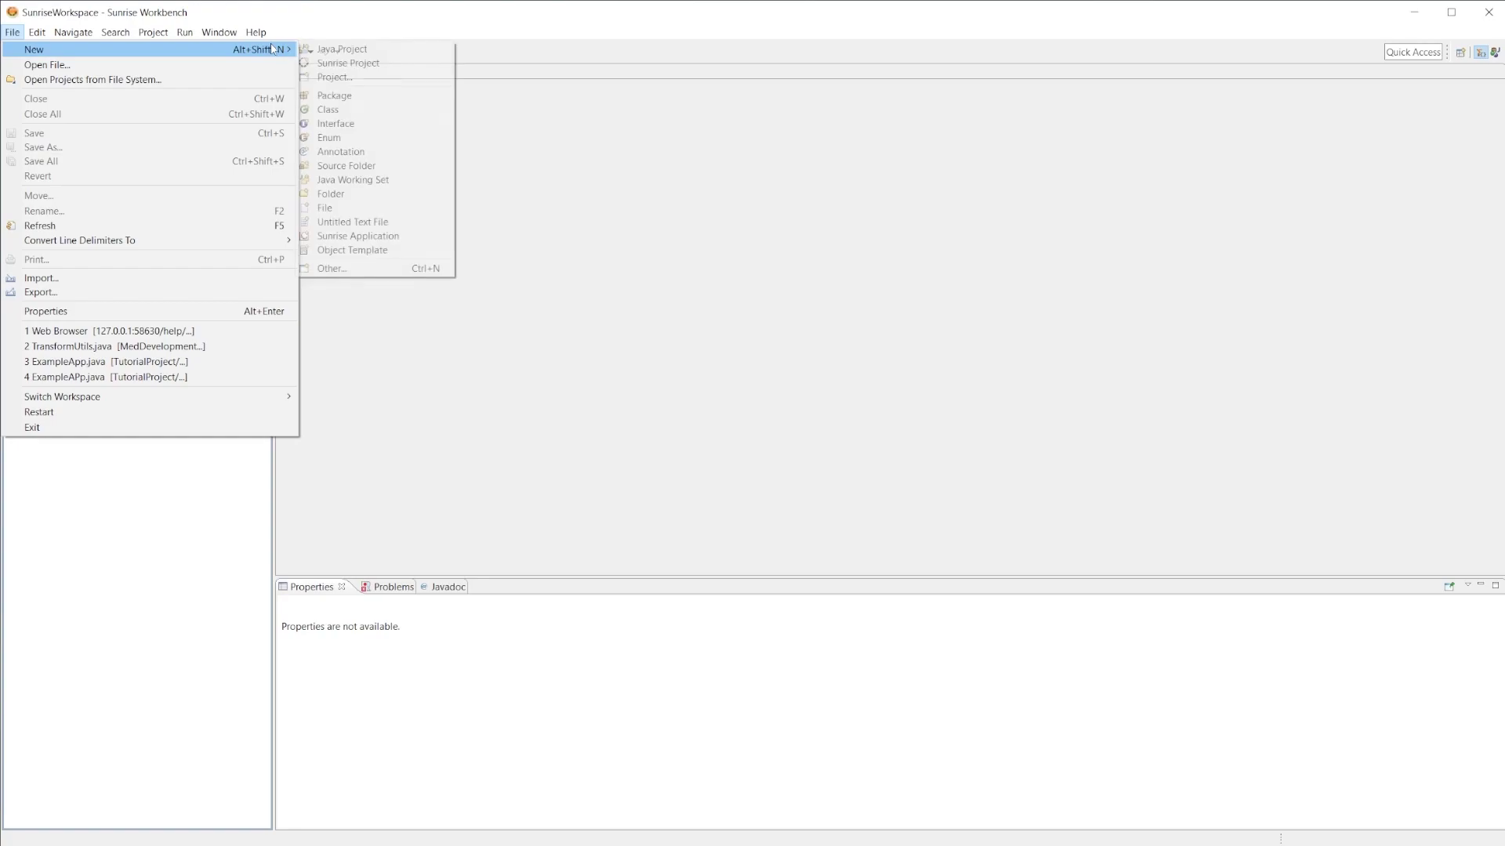
left_click(342, 66)
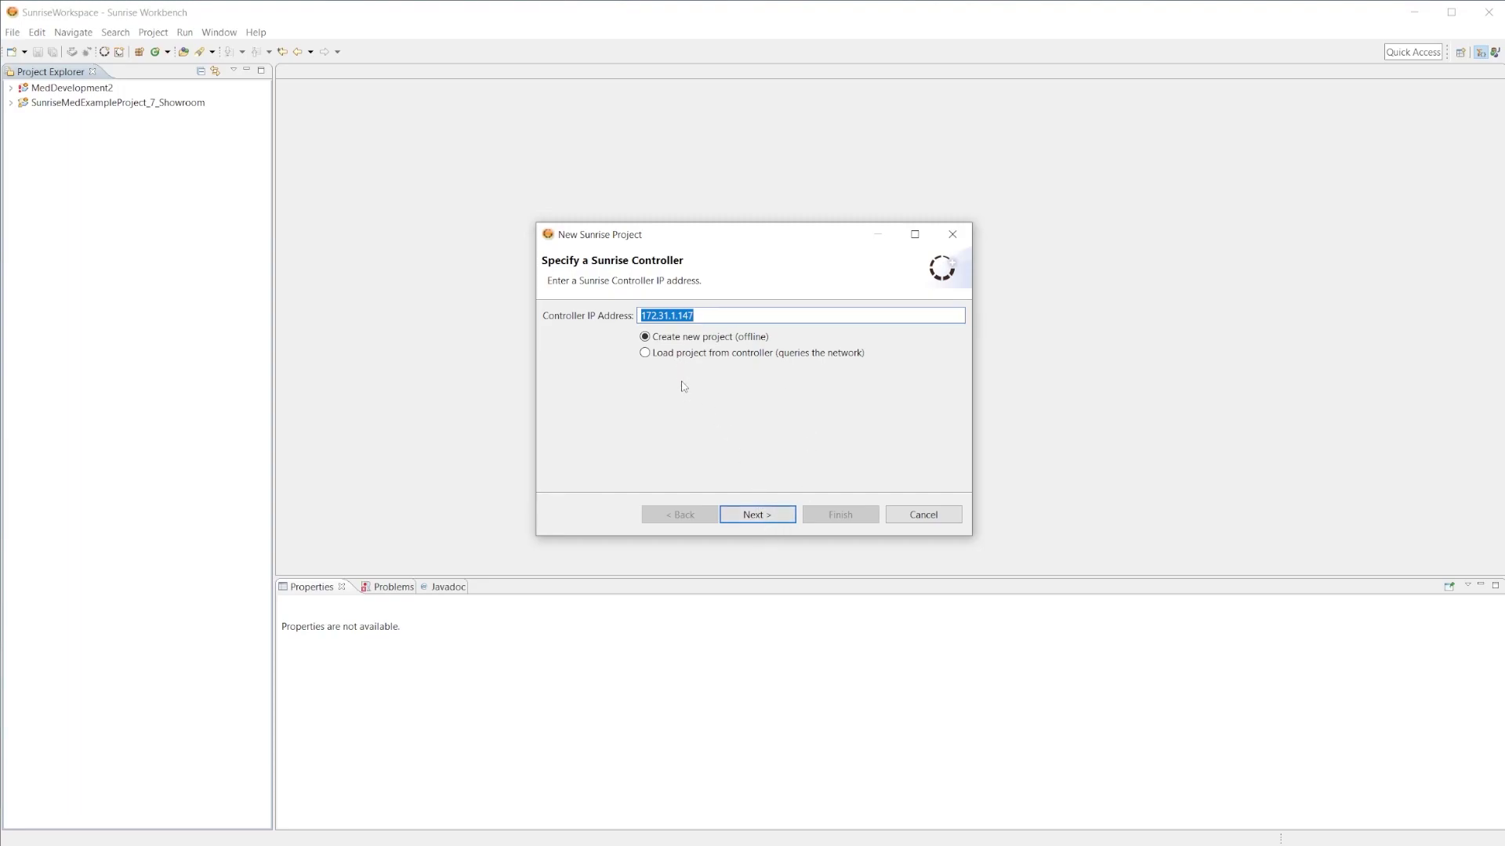
left_click(753, 514)
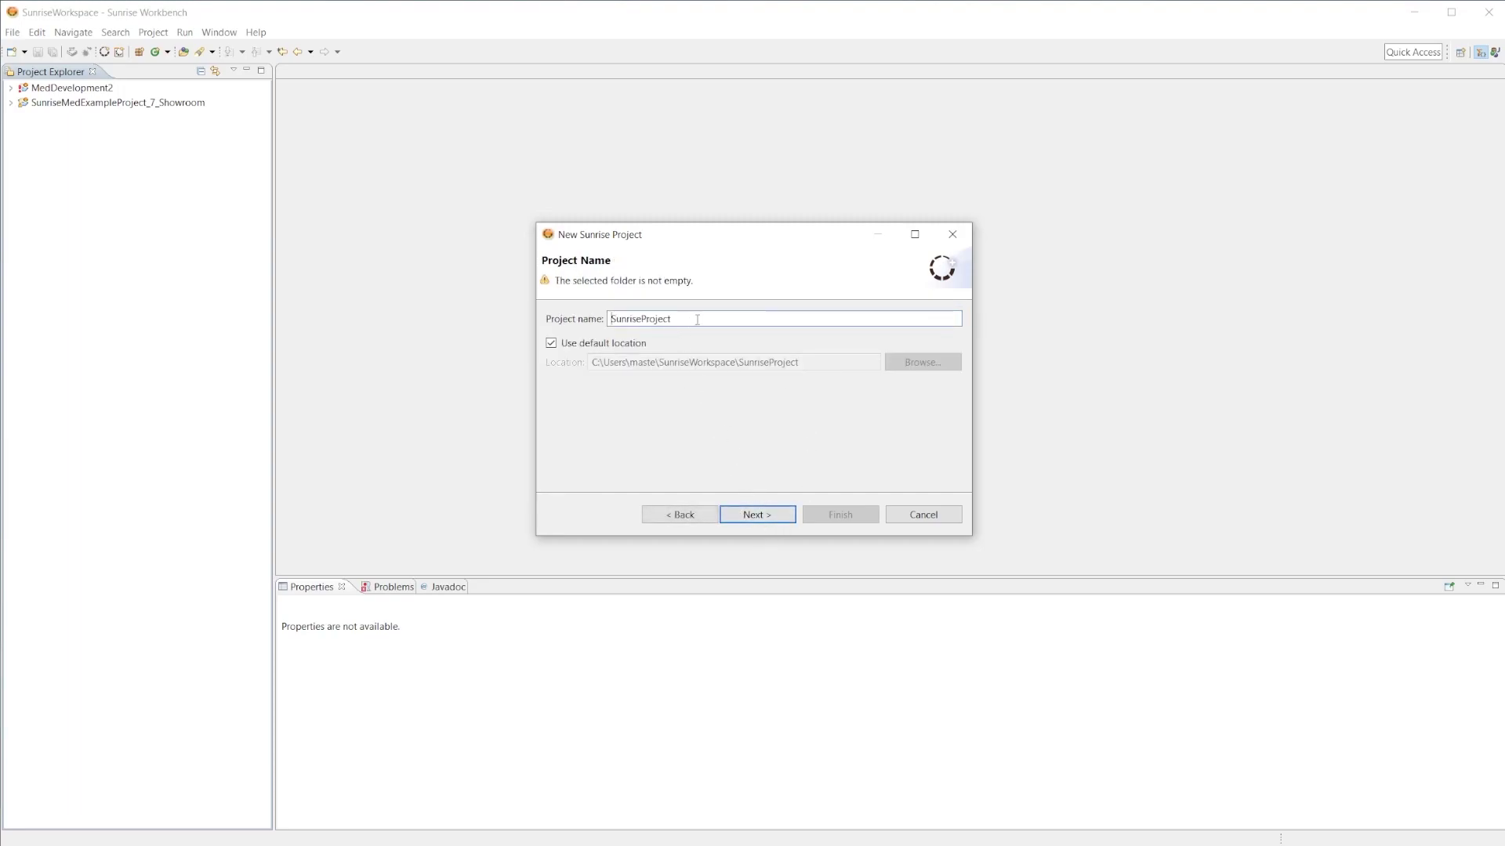
left_click_drag(672, 319, 597, 324)
type("TutorialProject")
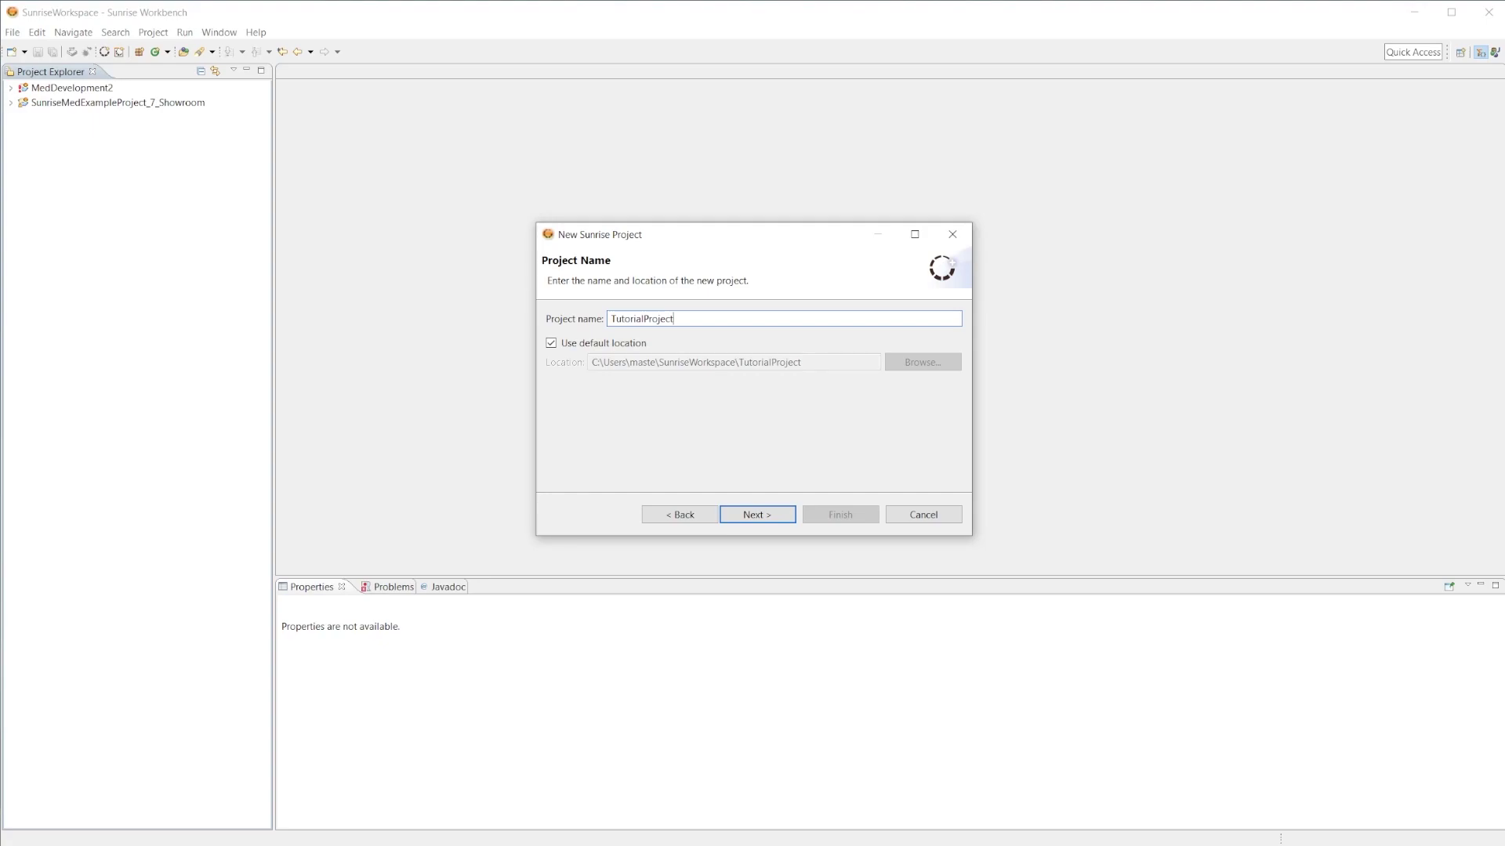
key("Return")
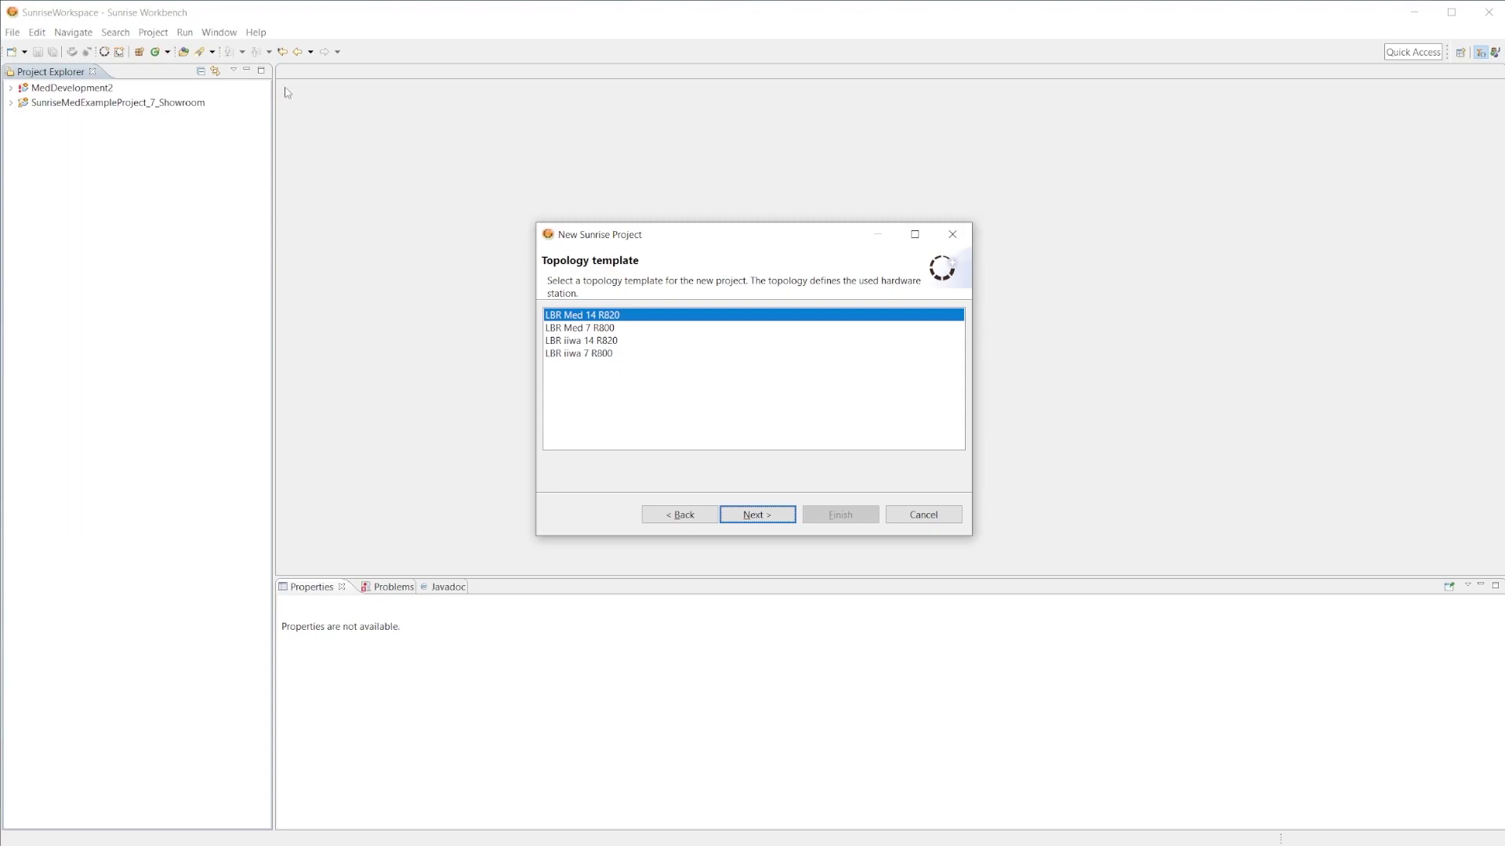
Try the LBR iiwa 14 R820 template, view its flange options, then go back.
left_click(596, 343)
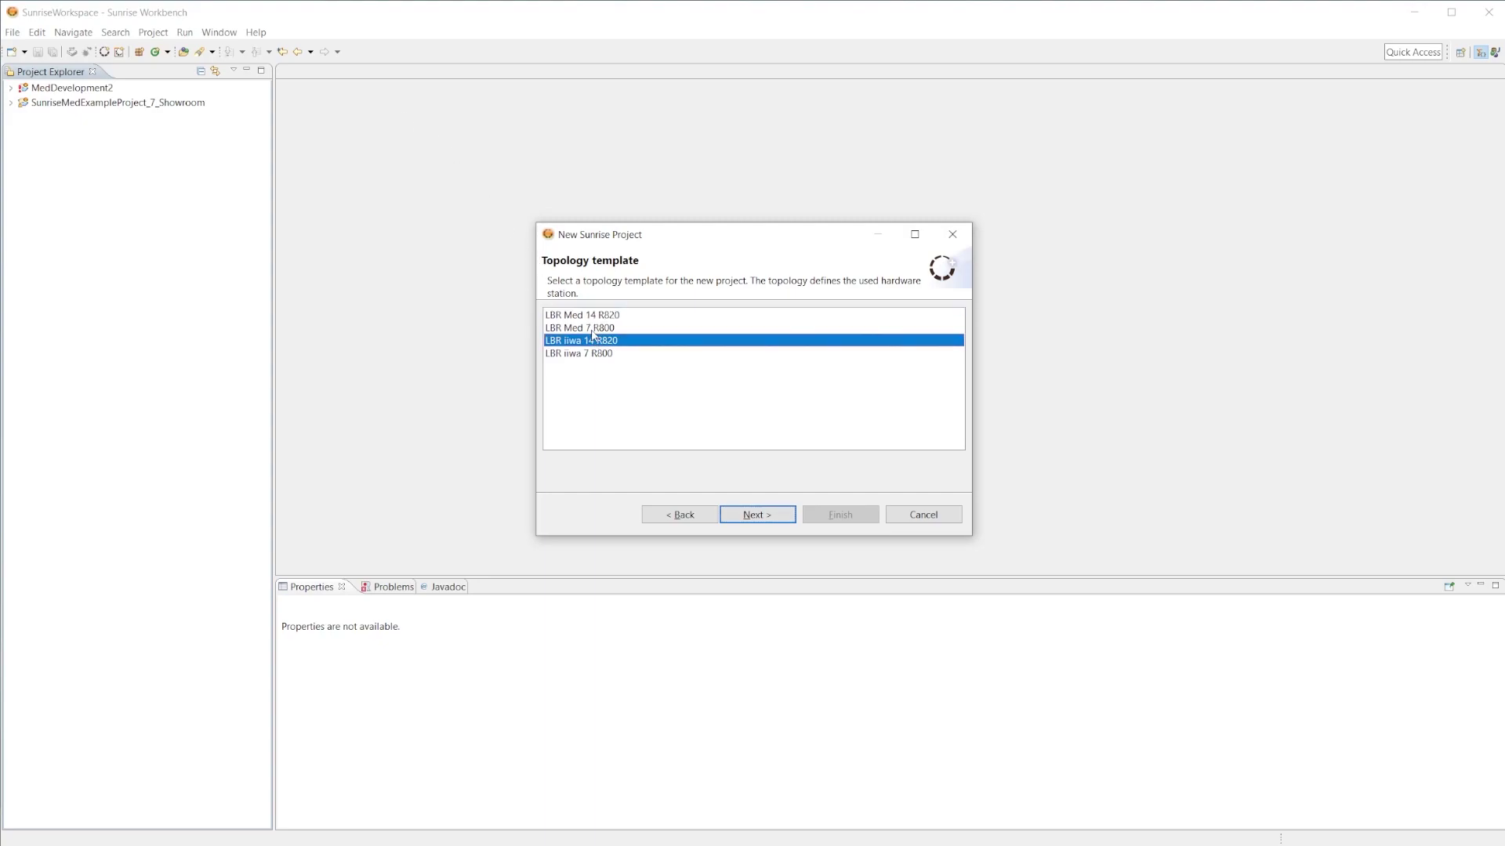
left_click(768, 515)
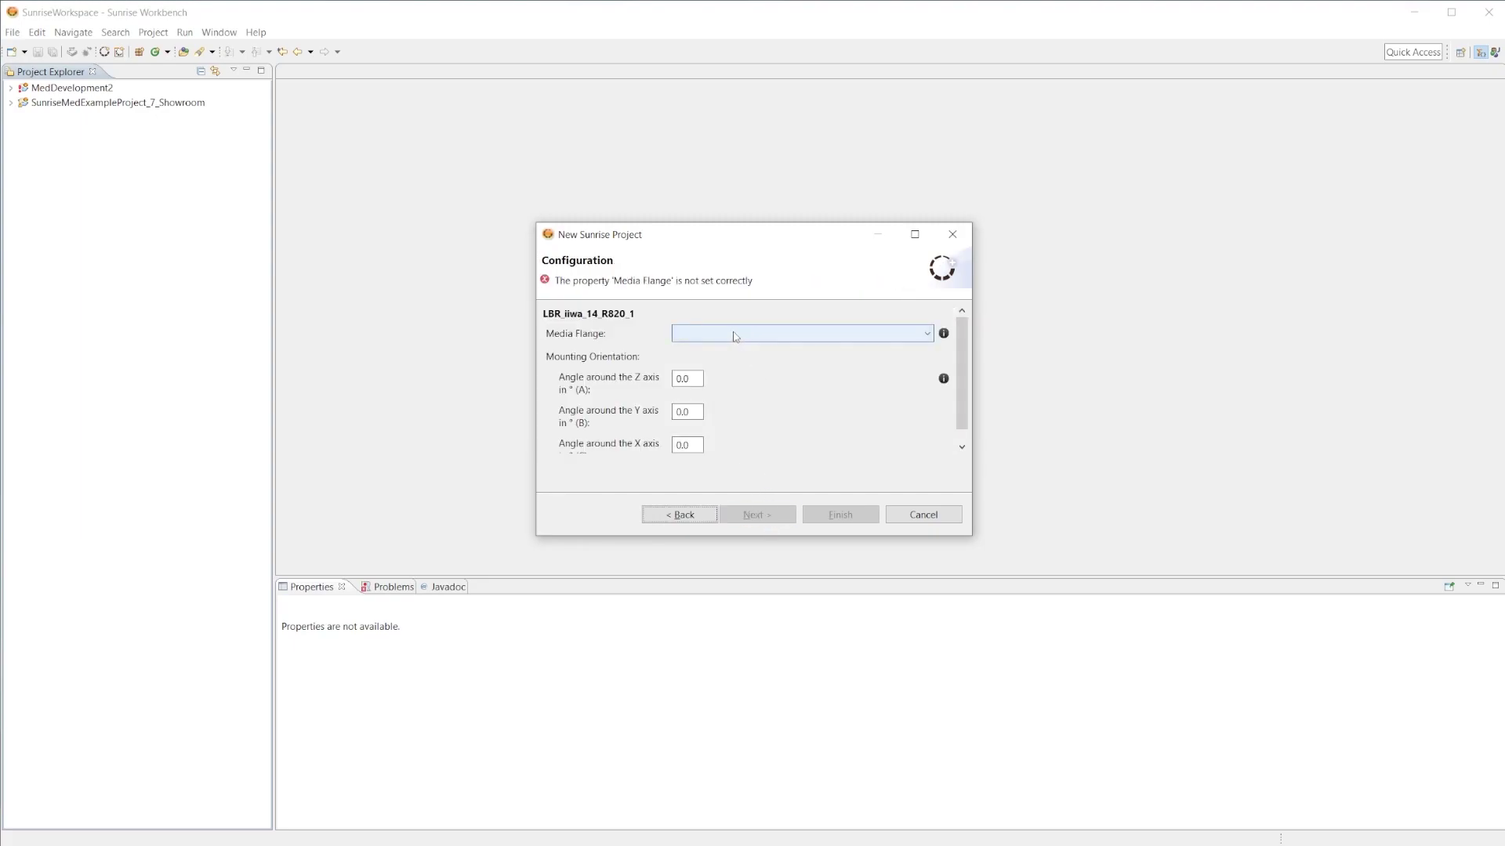
left_click(735, 335)
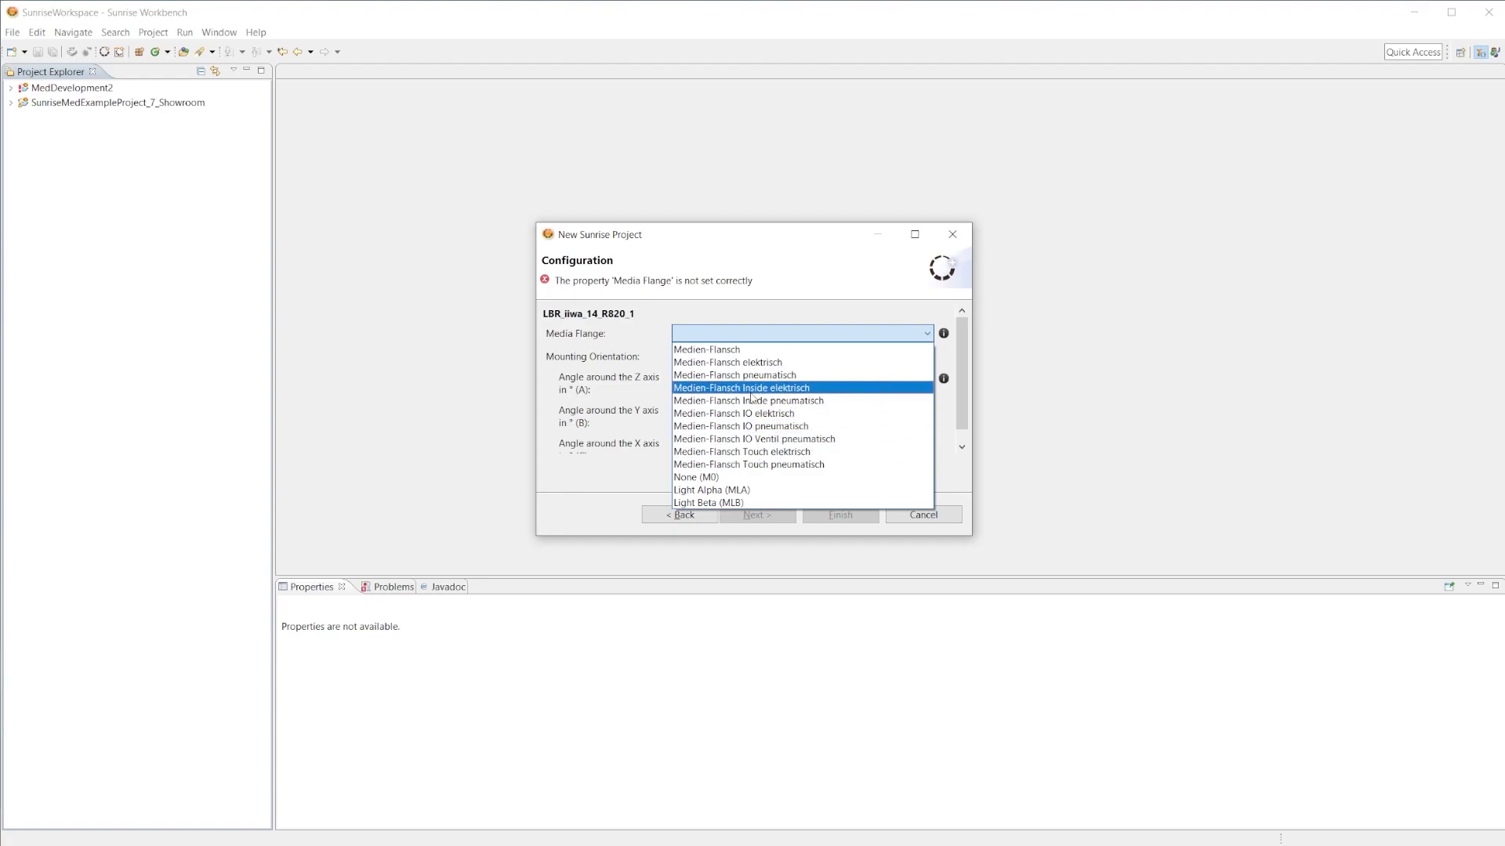
left_click(658, 478)
left_click(679, 513)
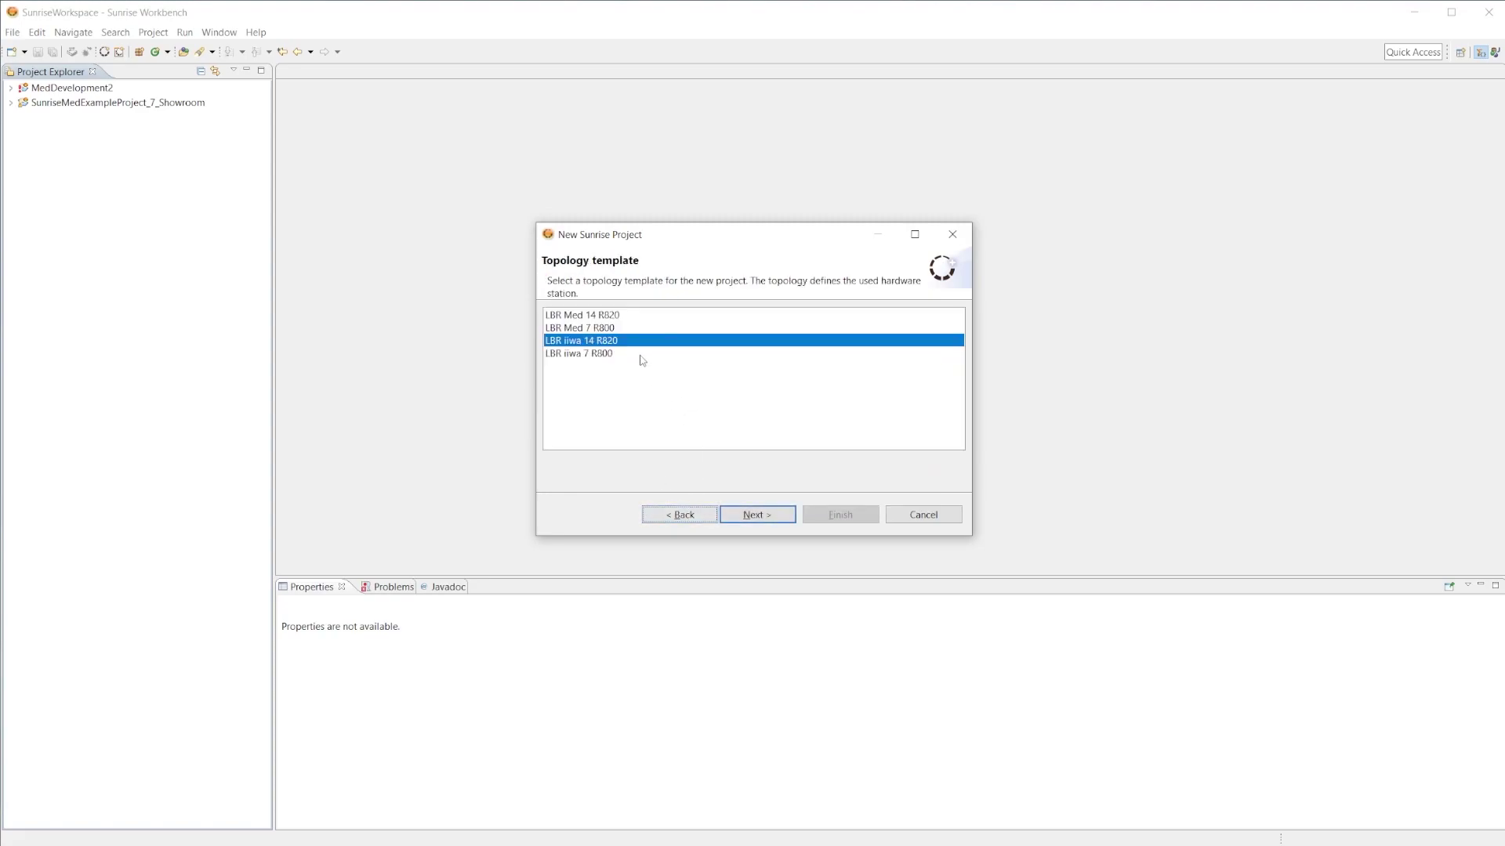
Select the LBR Med 14 R820 with the Medien-Flansch Inside elektrisch media flange.
left_click(604, 315)
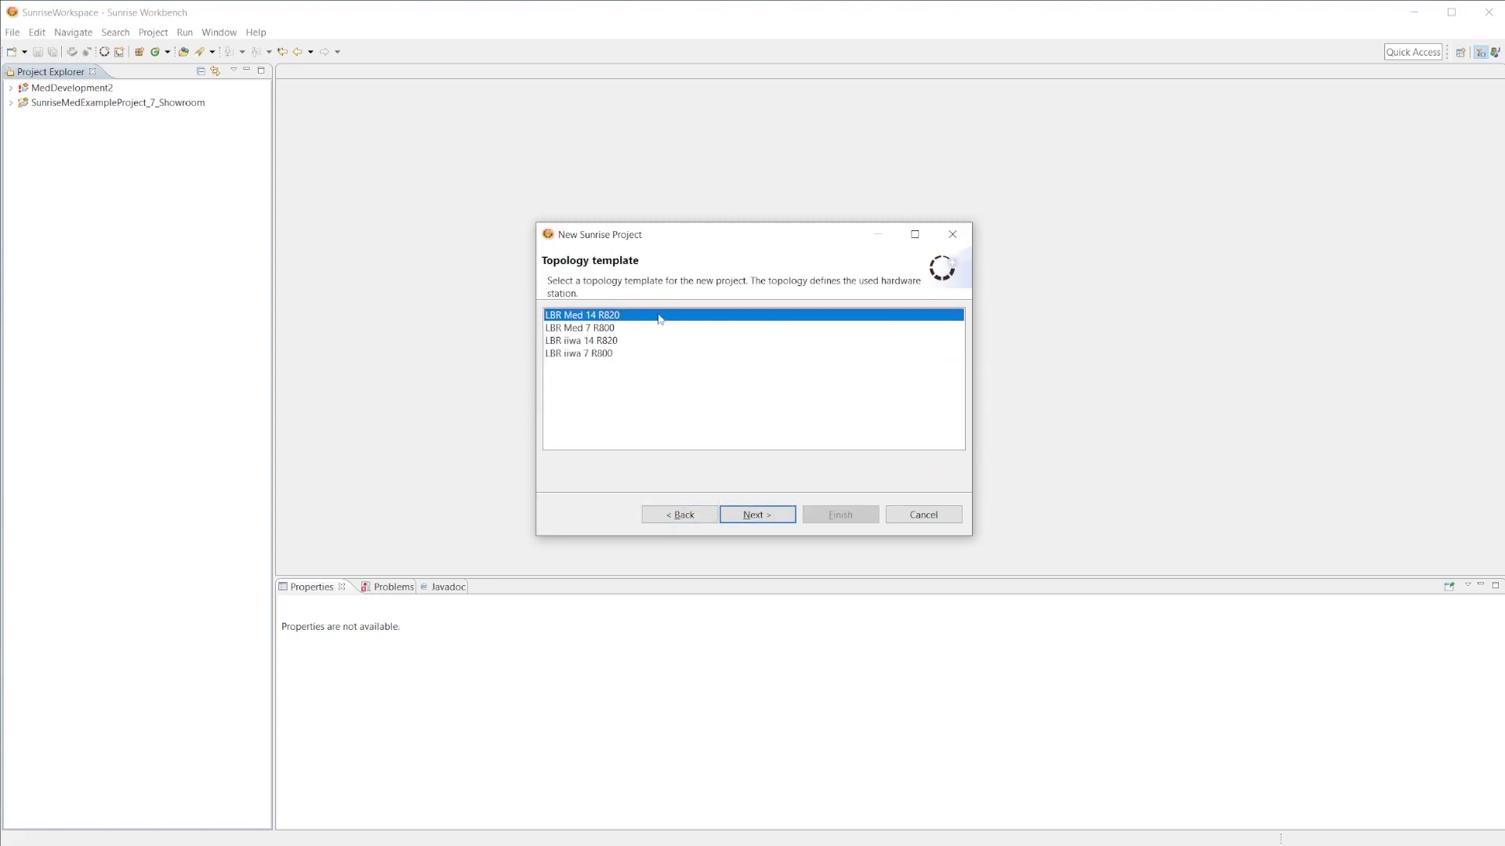
left_click(786, 518)
left_click(718, 339)
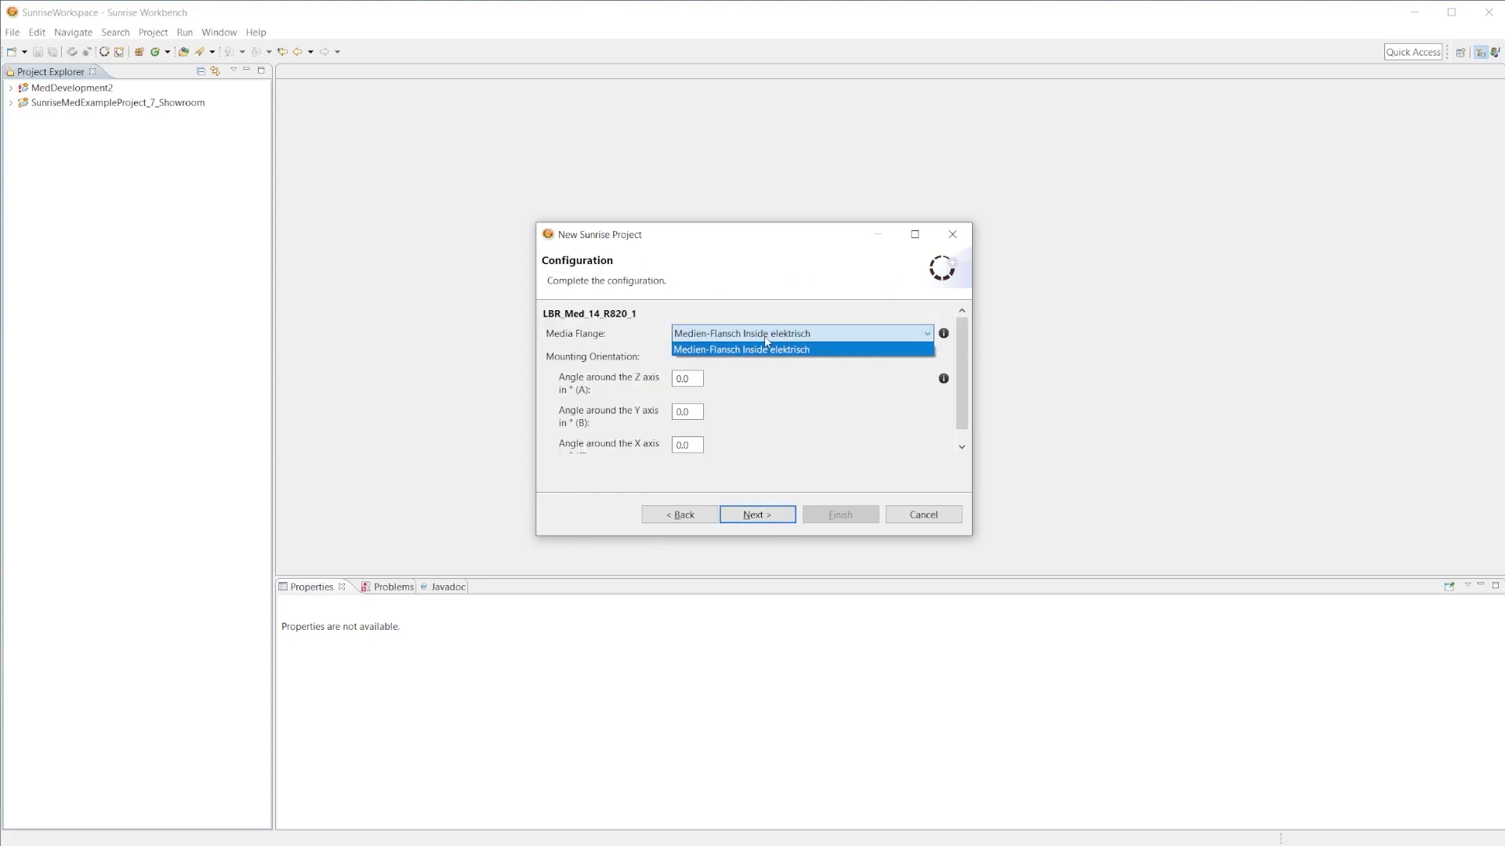
left_click(765, 340)
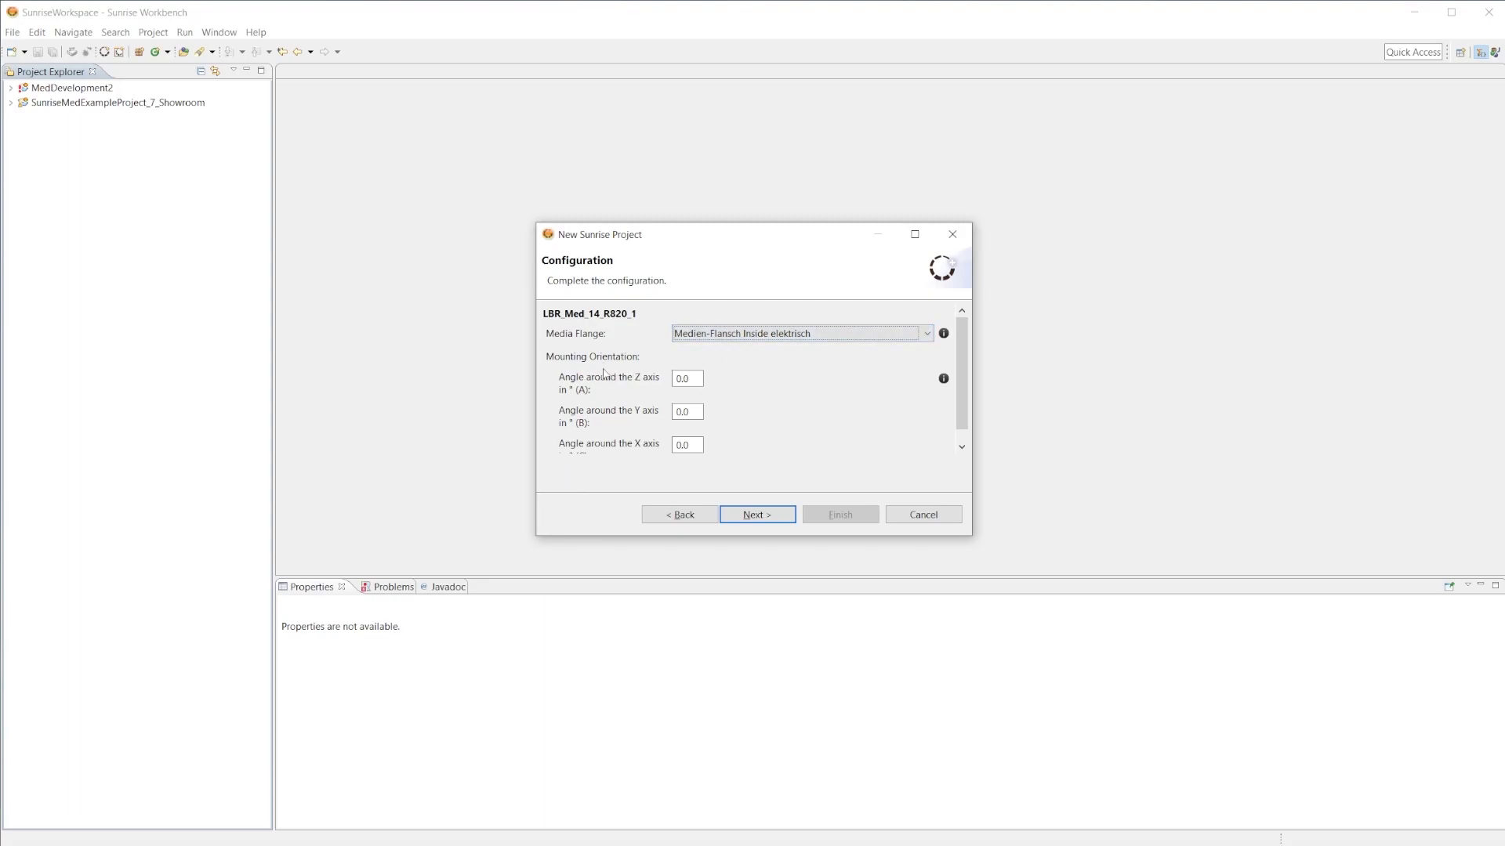
Set the Y-axis mounting angle to 15° and continue to the project summary.
scroll(612, 390, "down", 1)
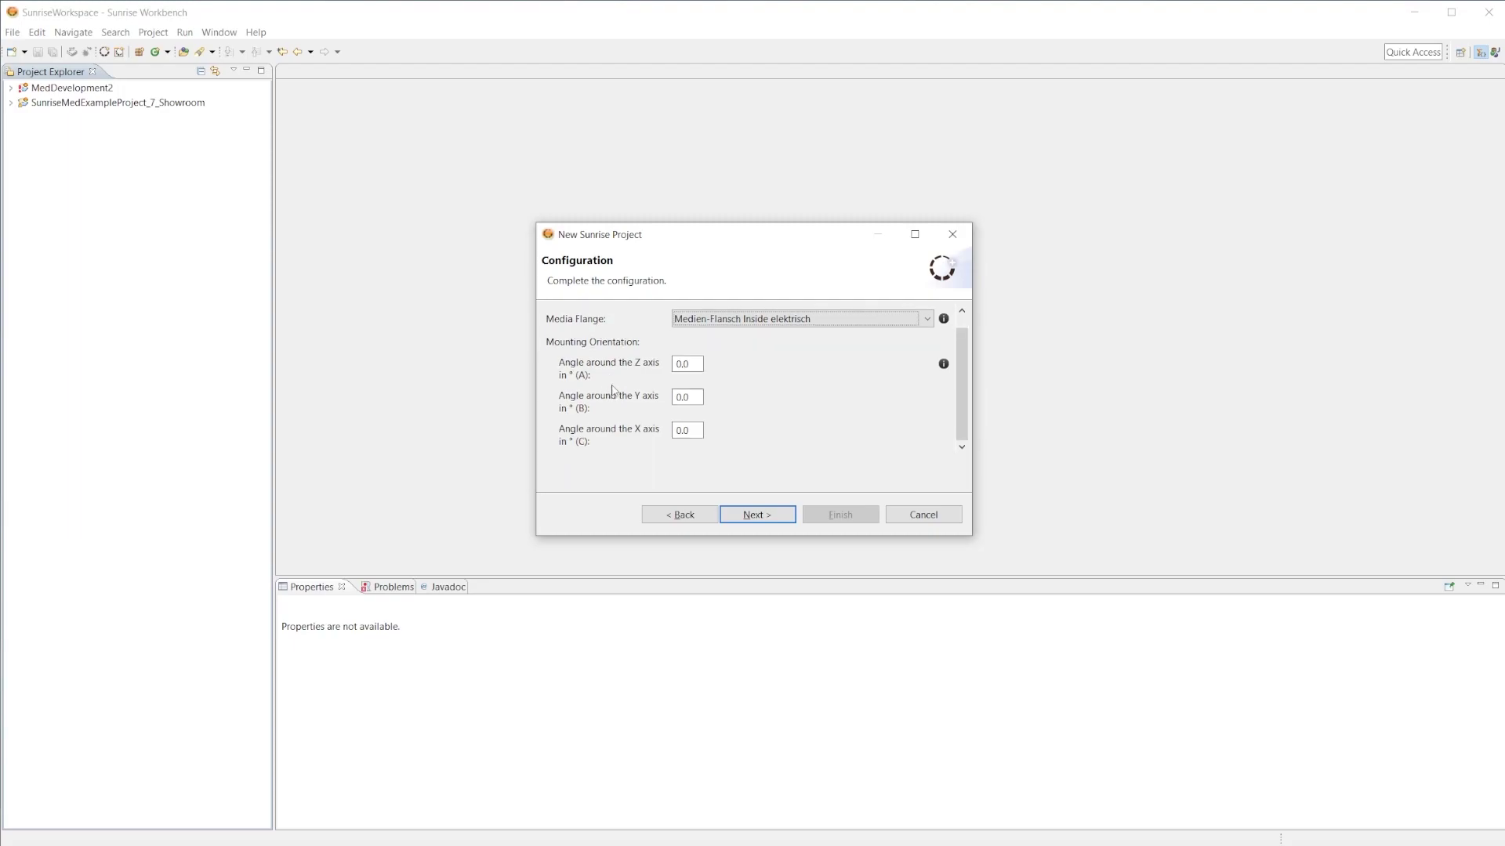
double_click(697, 398)
type("15")
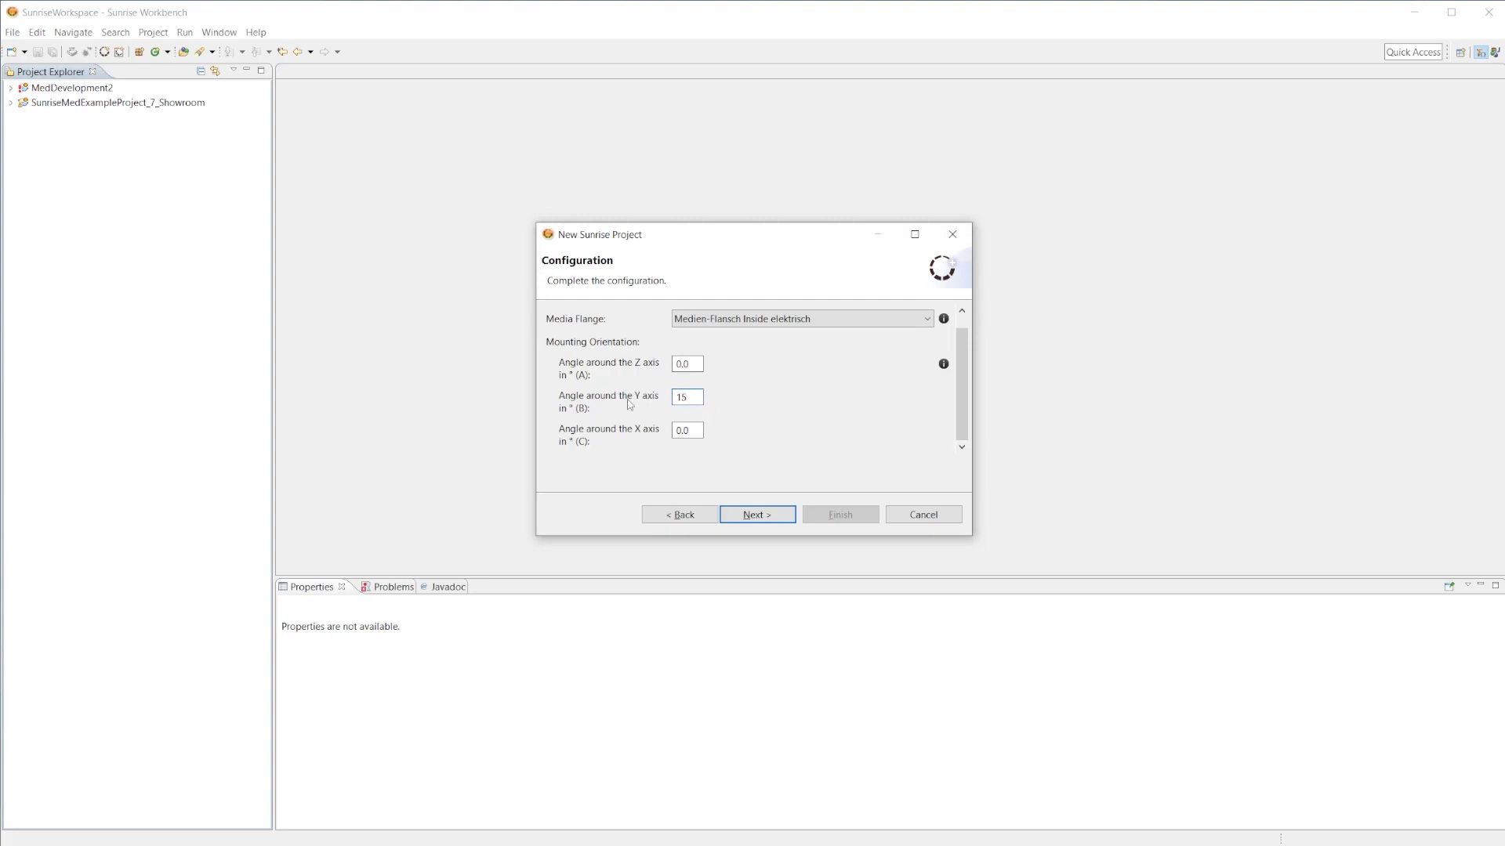
left_click(757, 515)
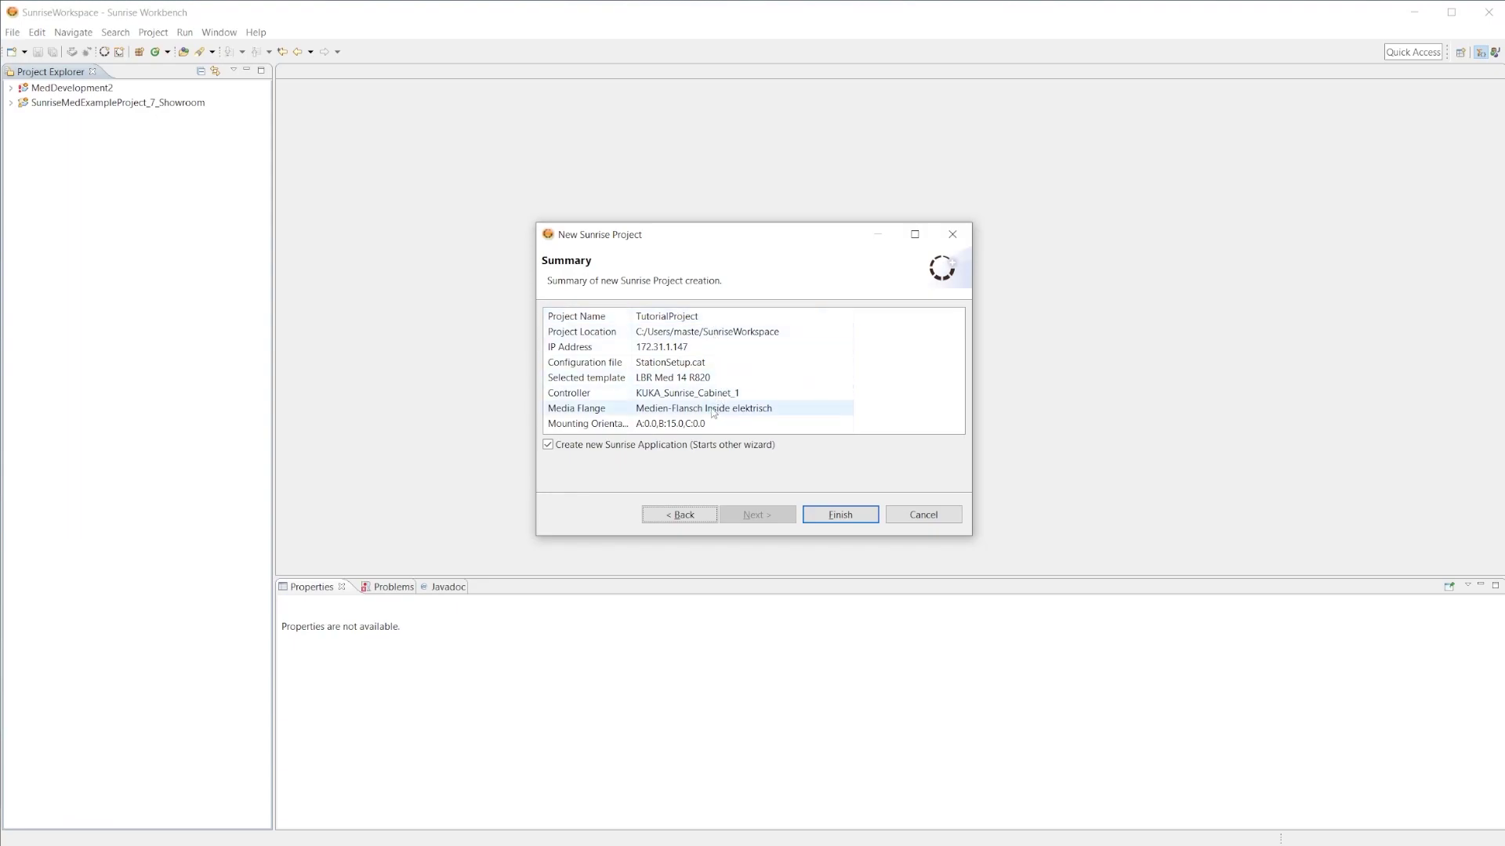
Finish creating TutorialProject without a new Sunrise application and expand it.
left_click(559, 448)
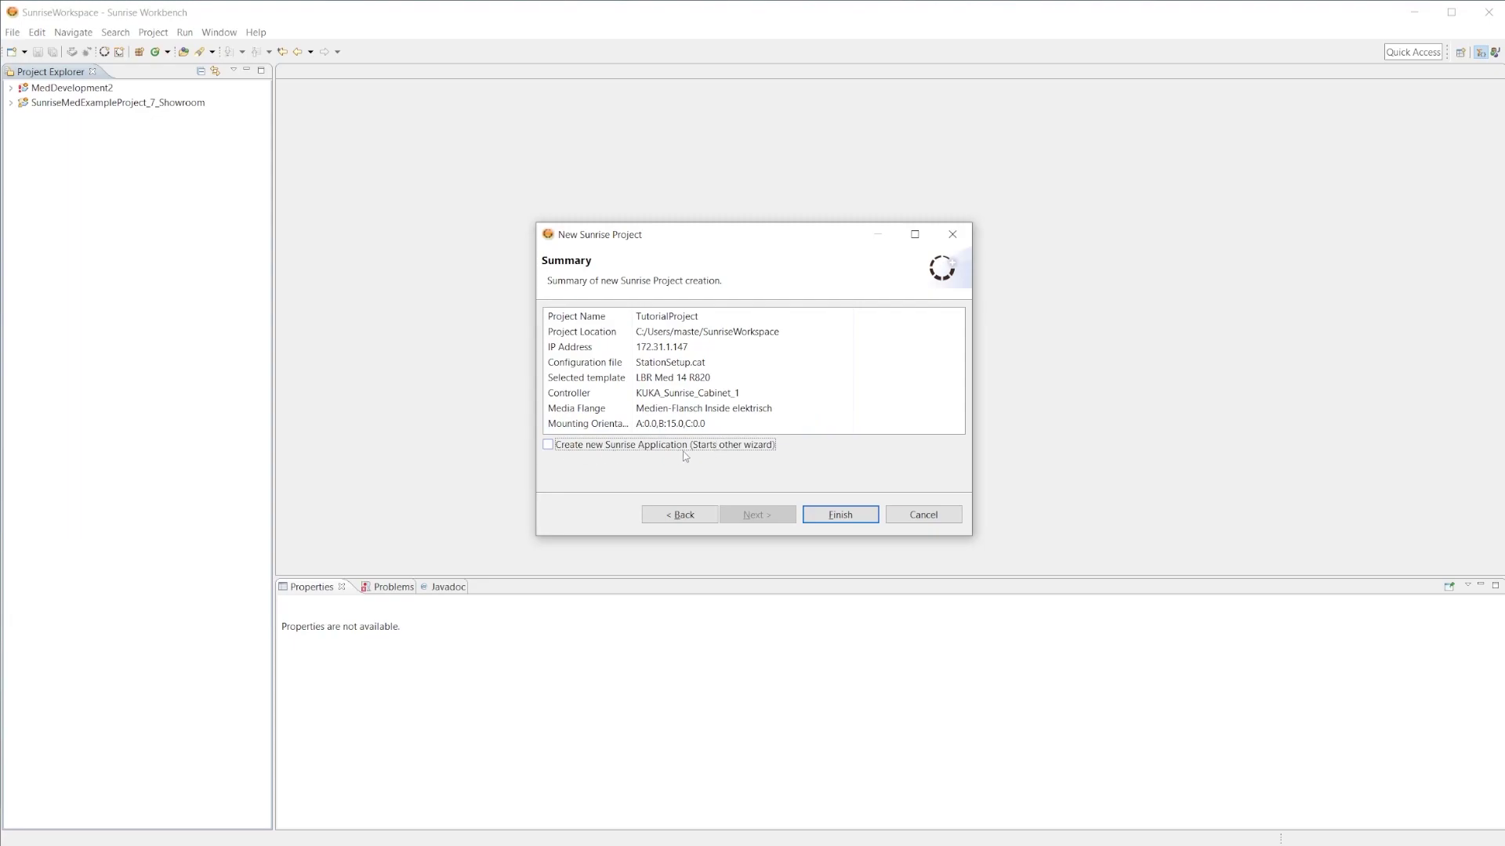
left_click(842, 519)
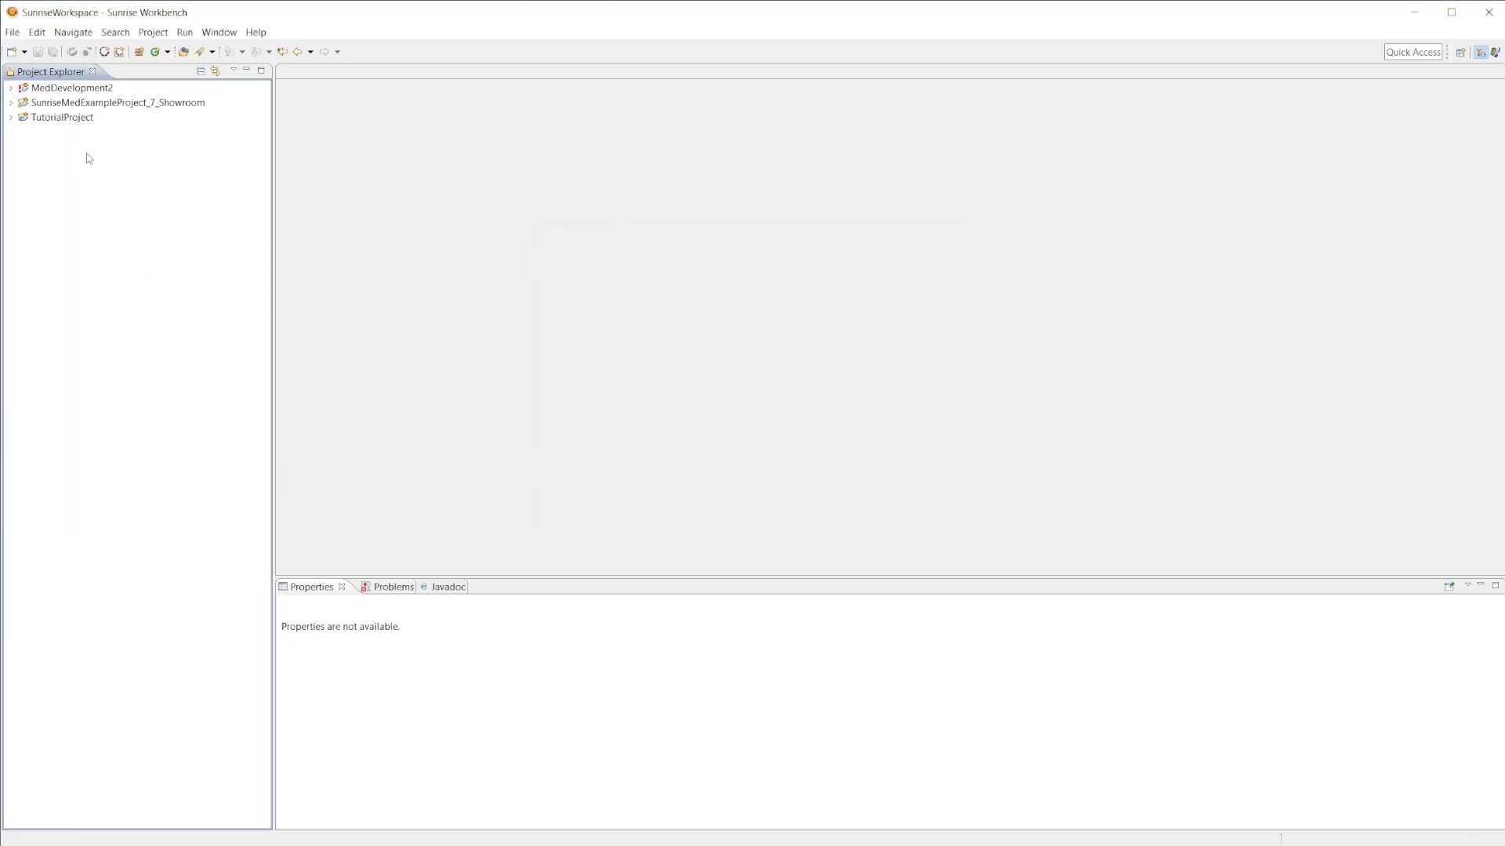
left_click(11, 118)
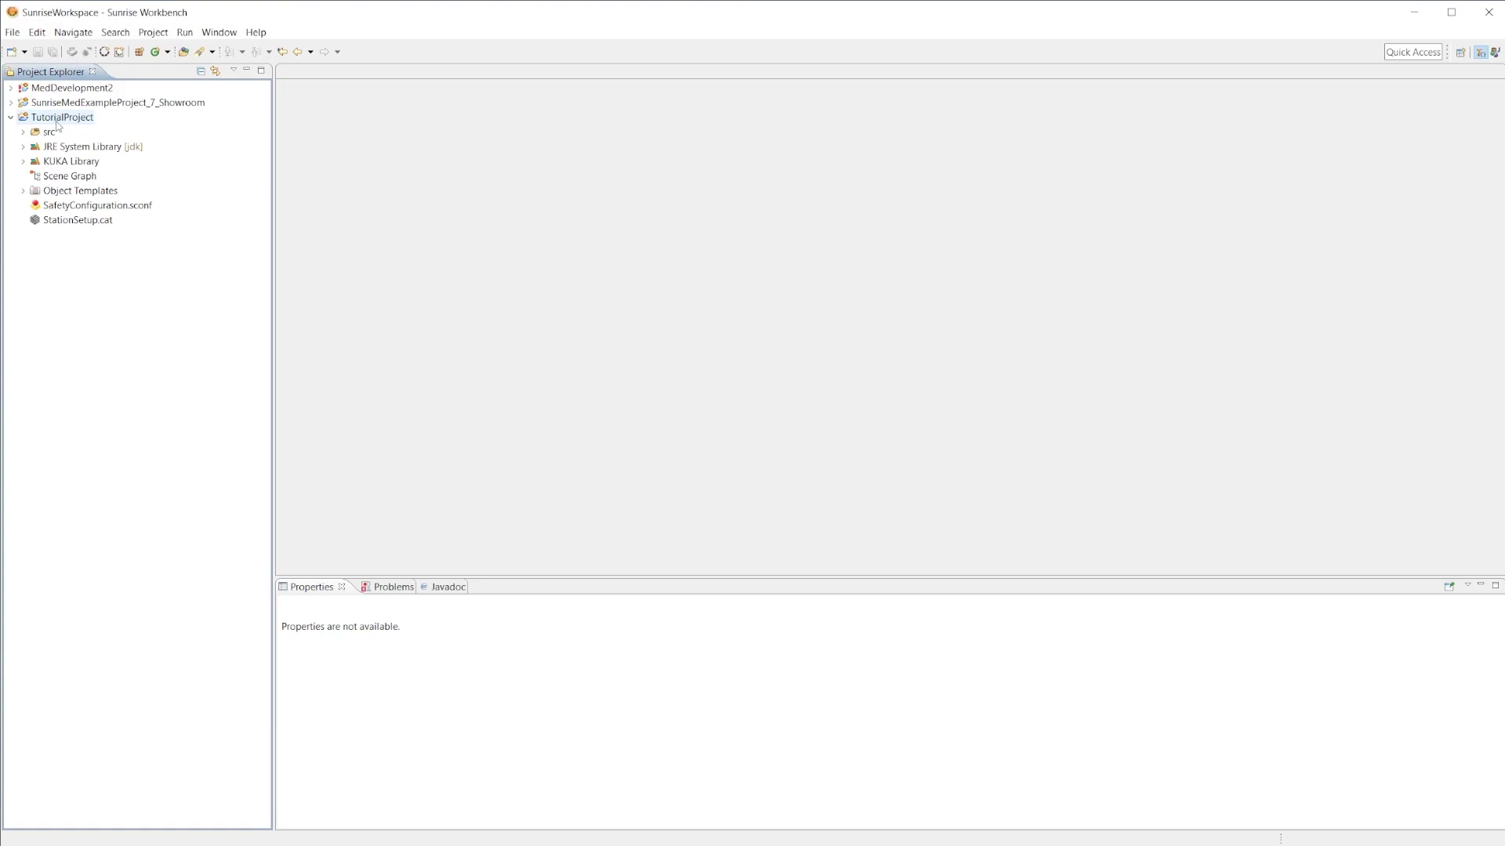
Reset the perspective to defaults, narrow Project Explorer, and re-expand TutorialProject.
left_click(93, 71)
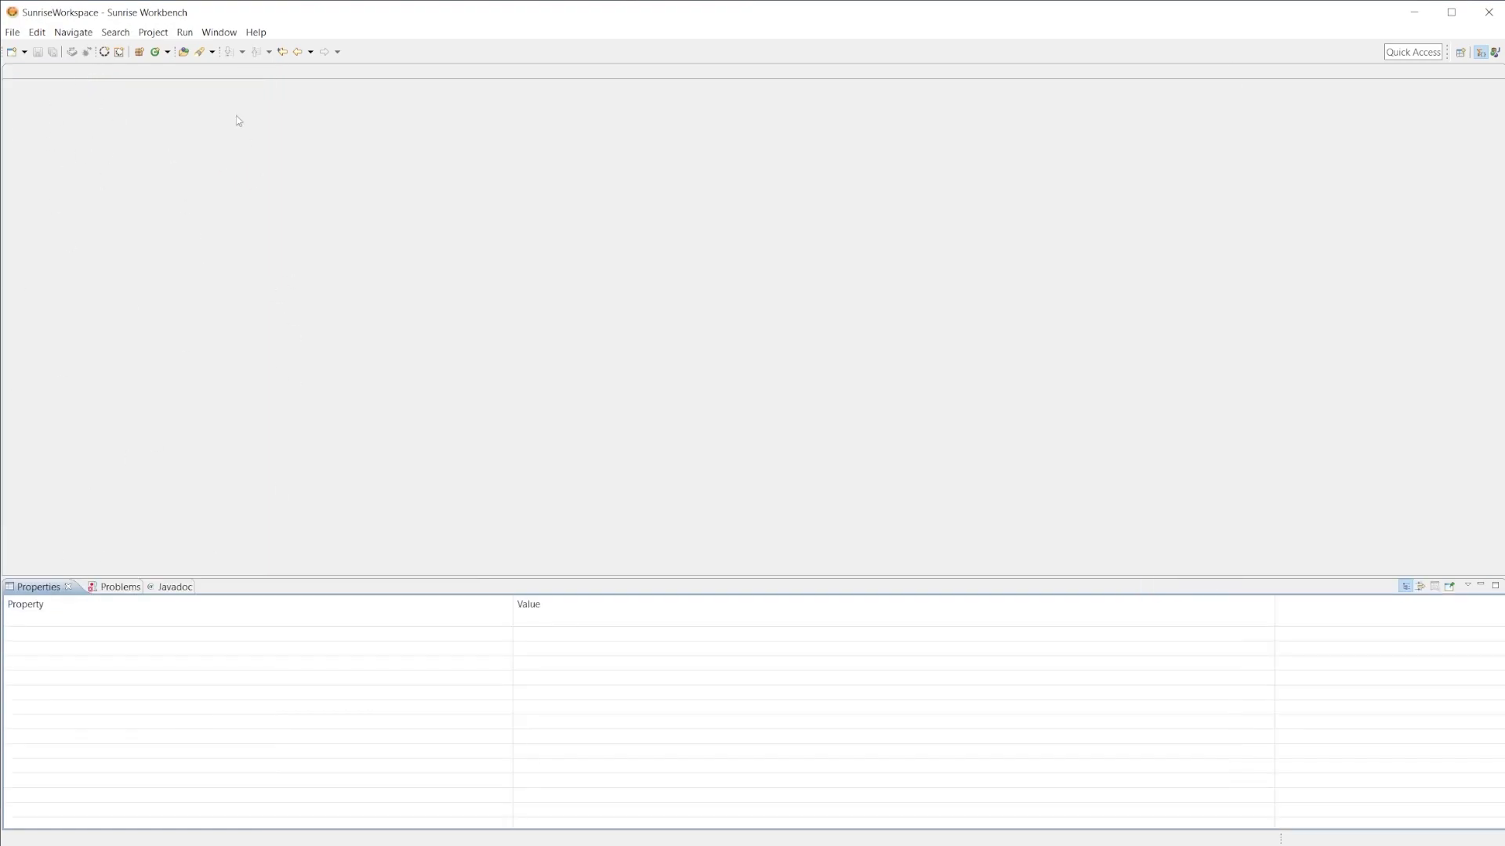
left_click(219, 32)
mouse_move(294, 116)
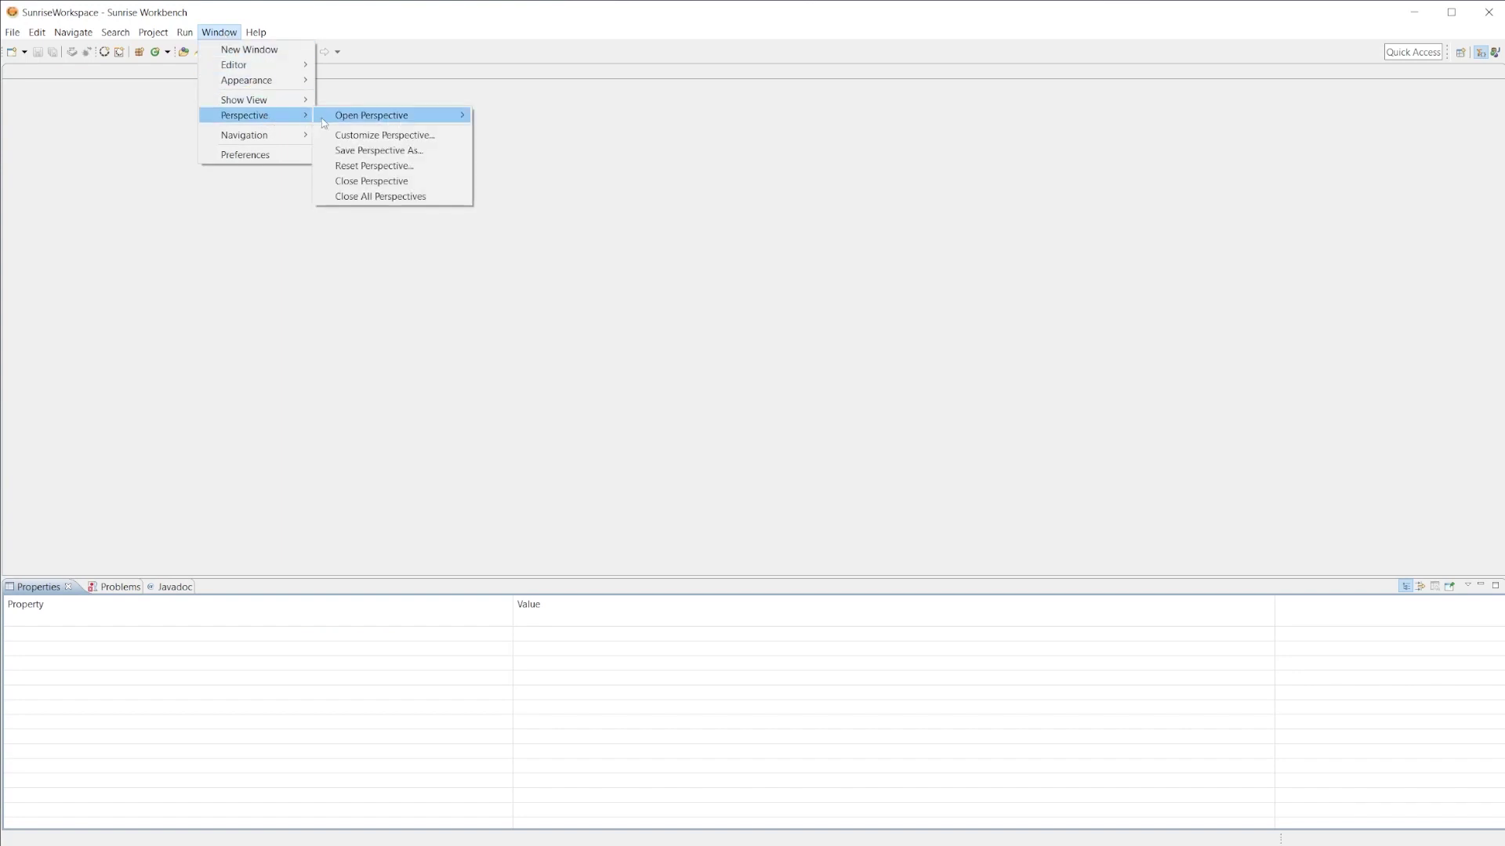
left_click(373, 168)
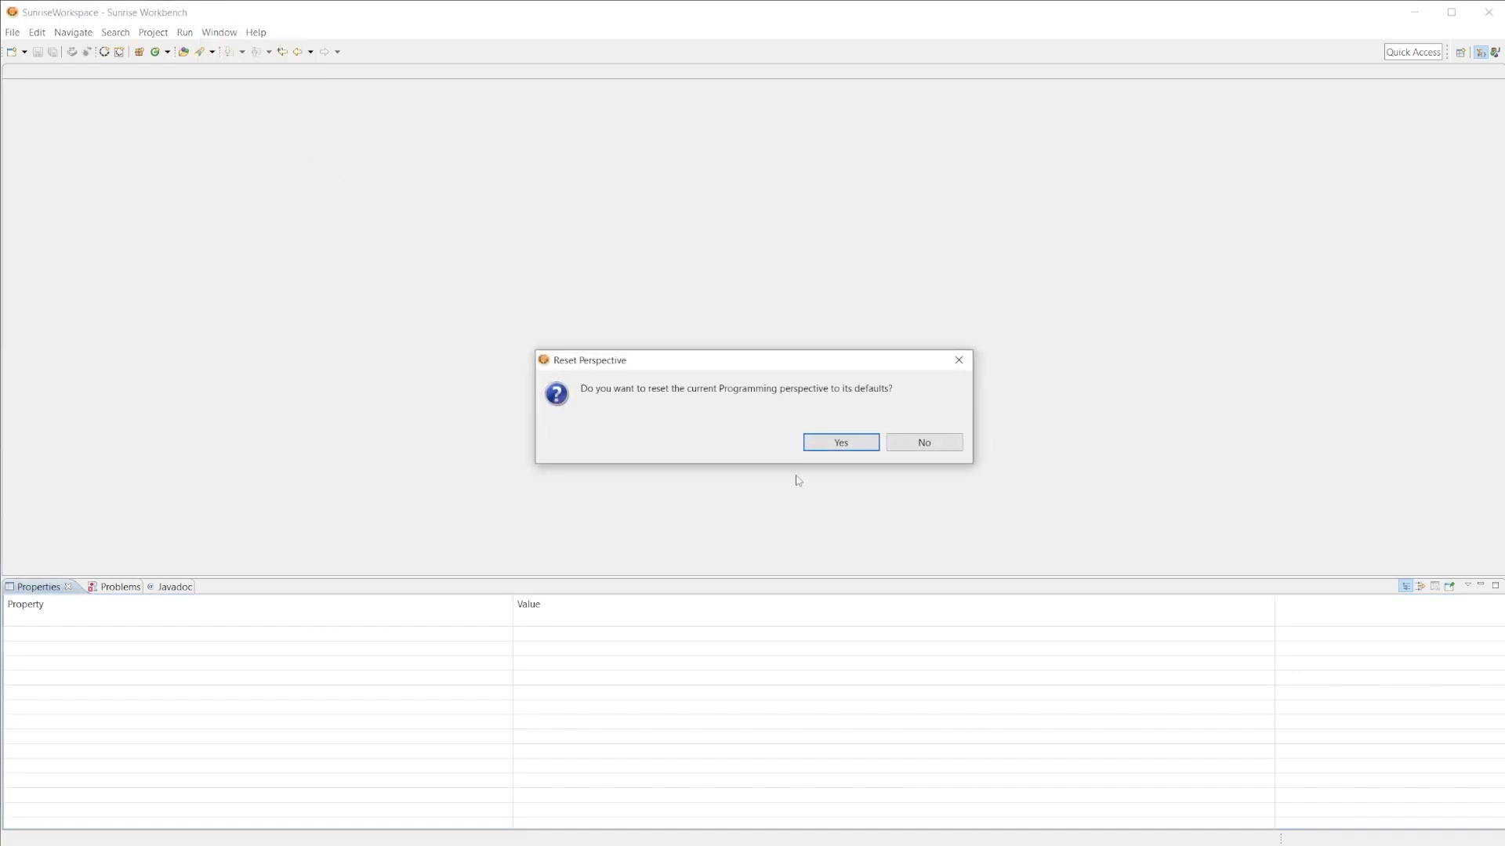
left_click(858, 442)
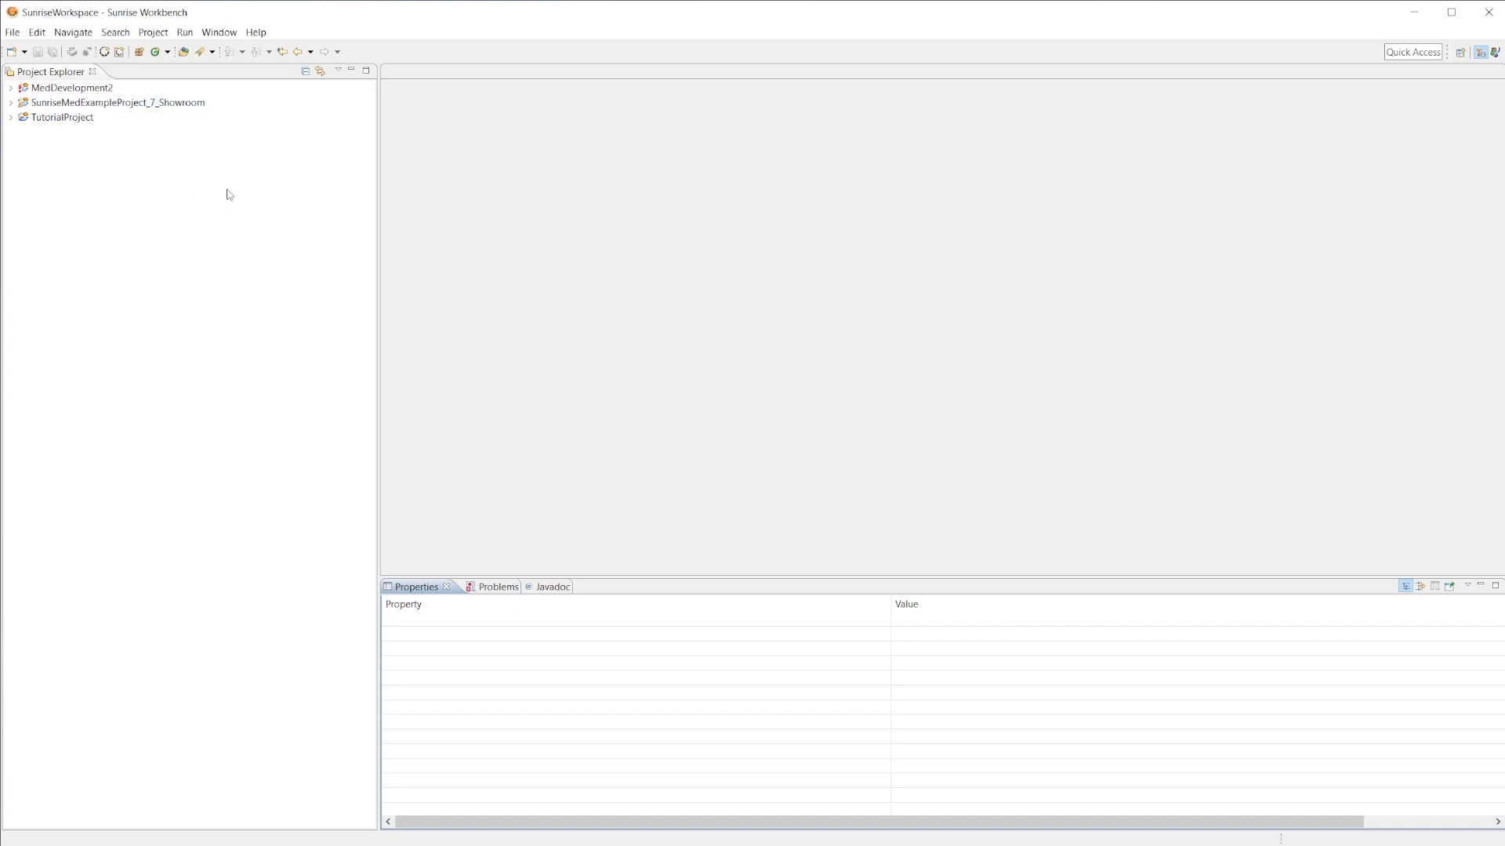
left_click_drag(380, 191, 249, 191)
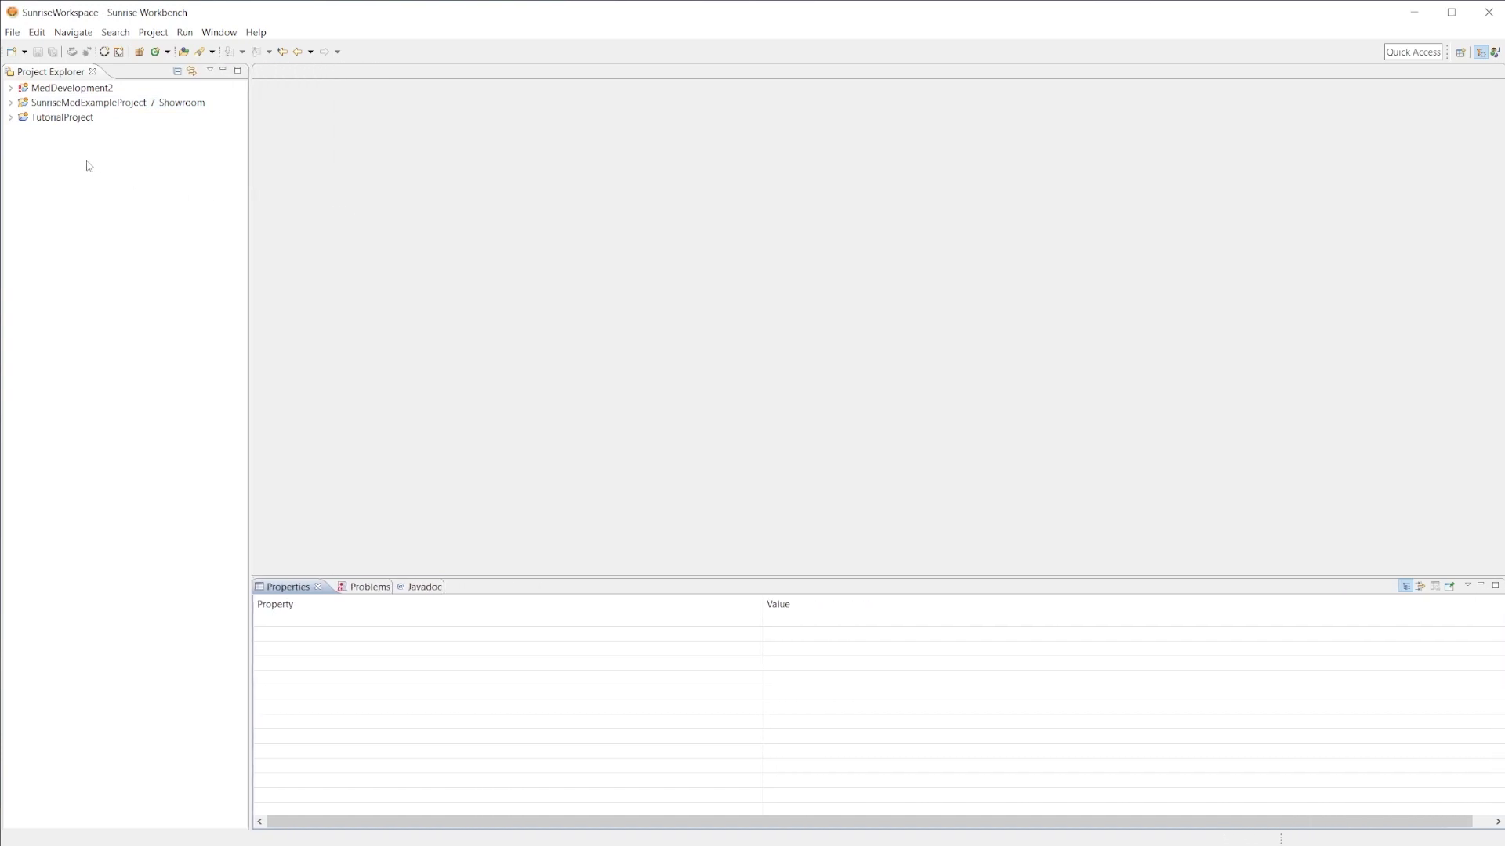
left_click(11, 118)
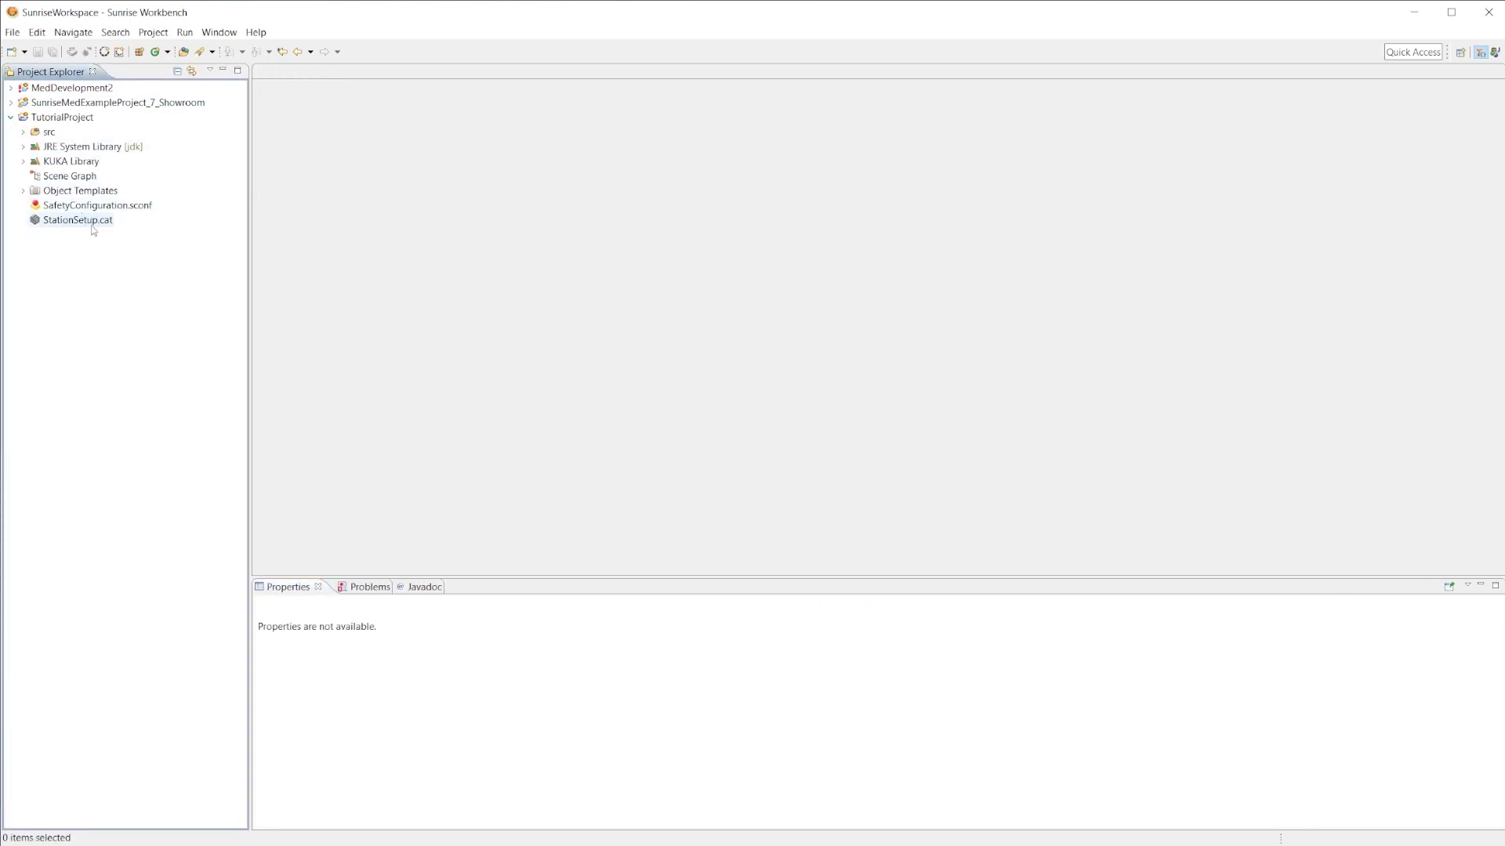
Open StationSetup.cat, check LBR_Med_14_R820_1 under KUKA_Sunrise_Cabinet_1, and view the Software page.
double_click(92, 223)
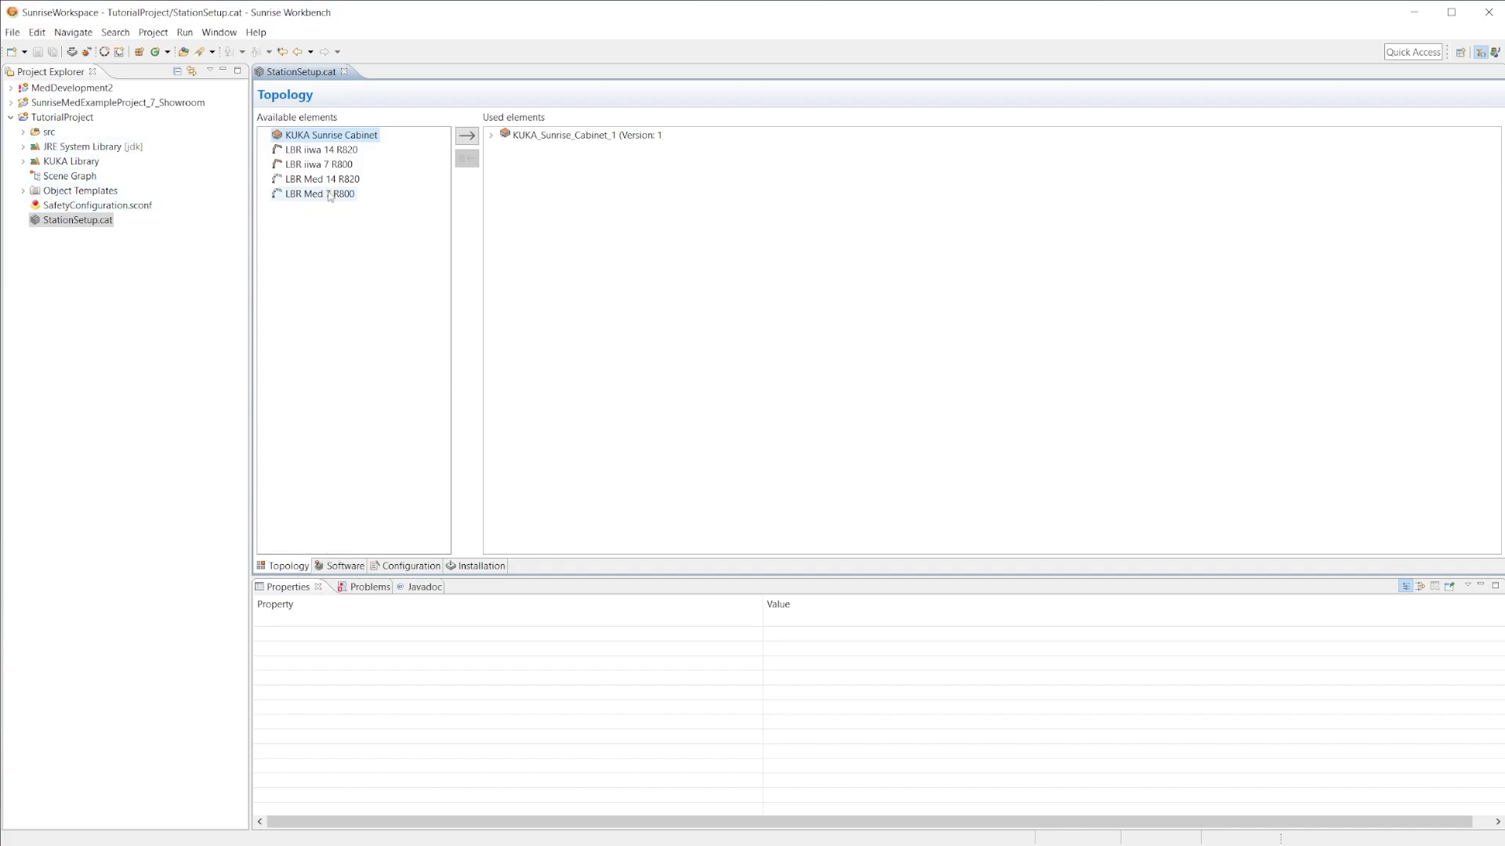
left_click(490, 135)
left_click(580, 153)
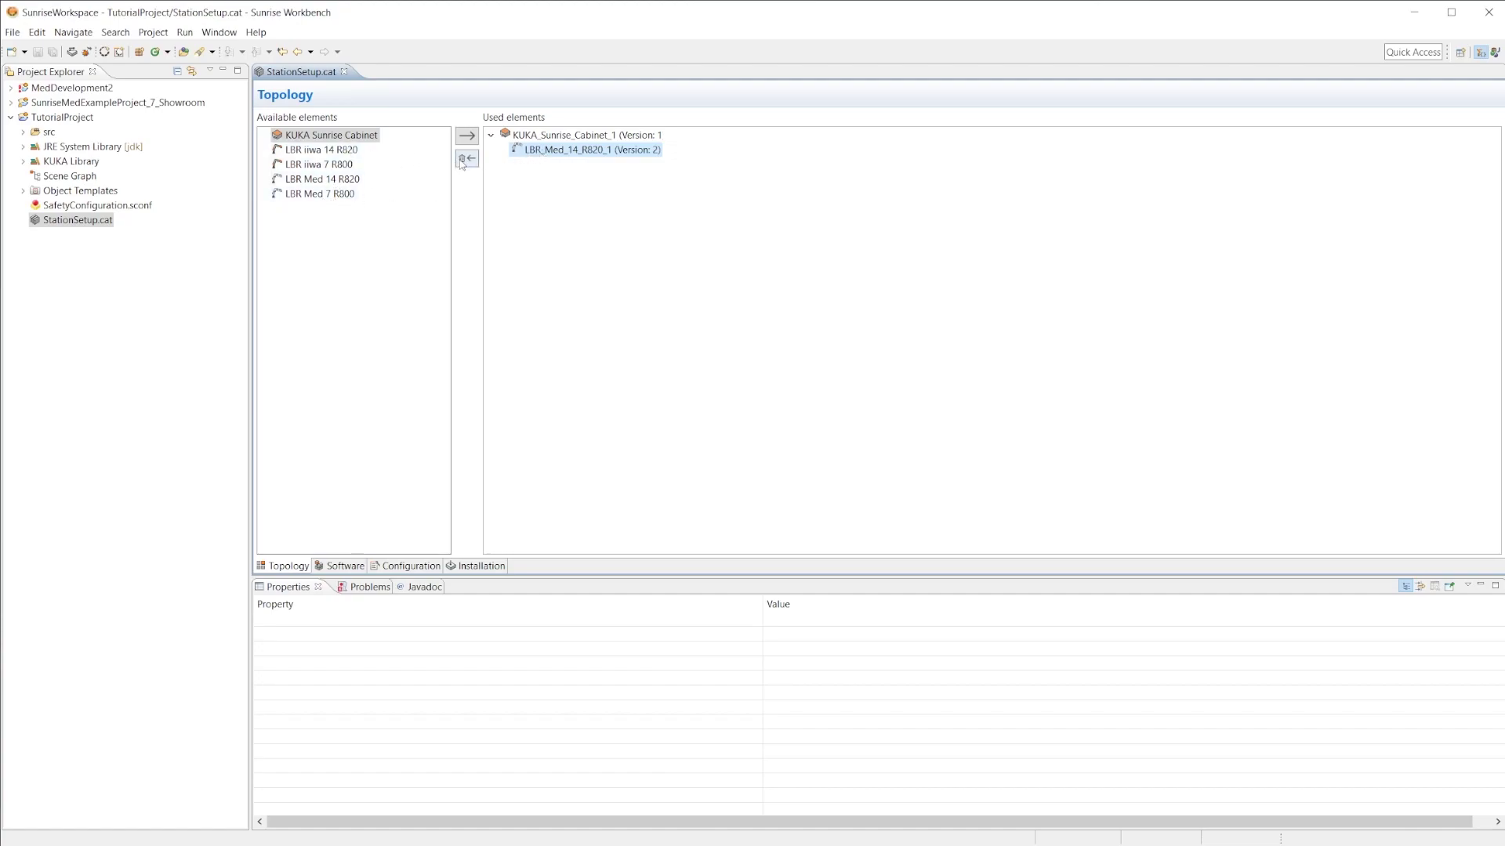
left_click(317, 196)
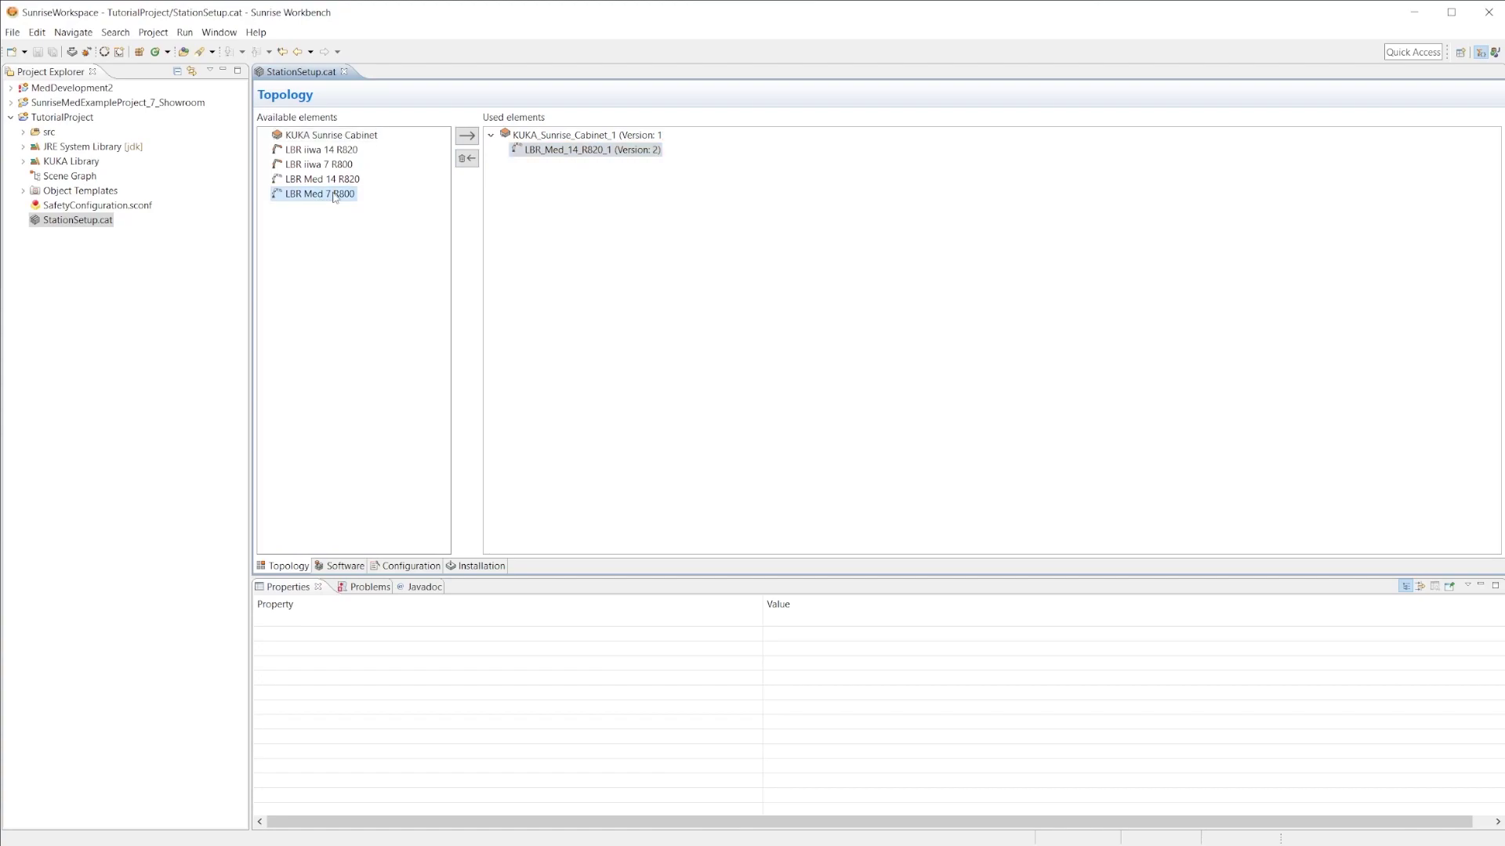
left_click(466, 138)
left_click(345, 567)
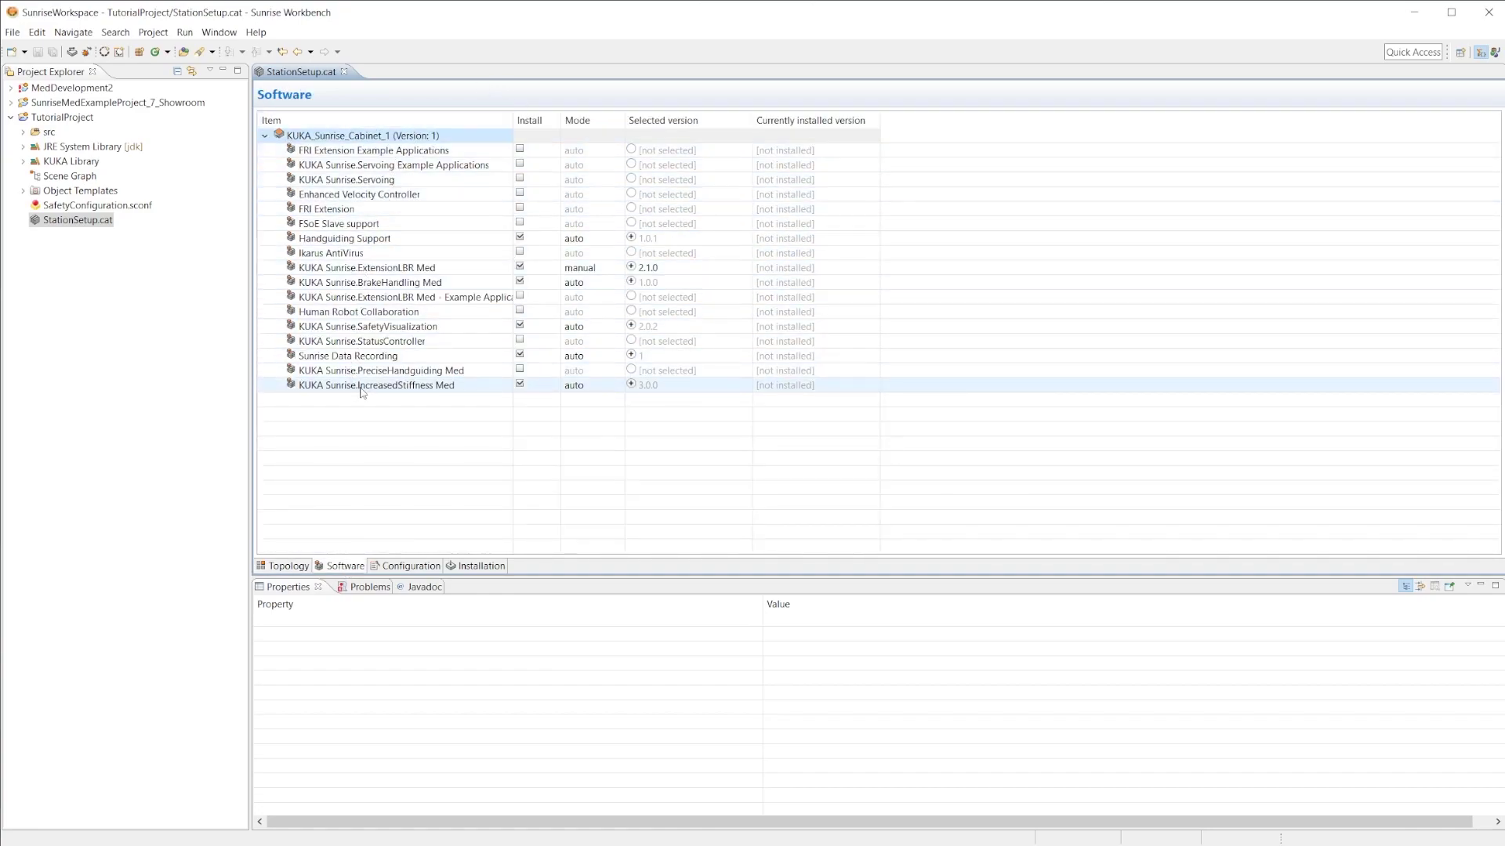
Open Help > Install New Software and close it without installing anything.
left_click(256, 32)
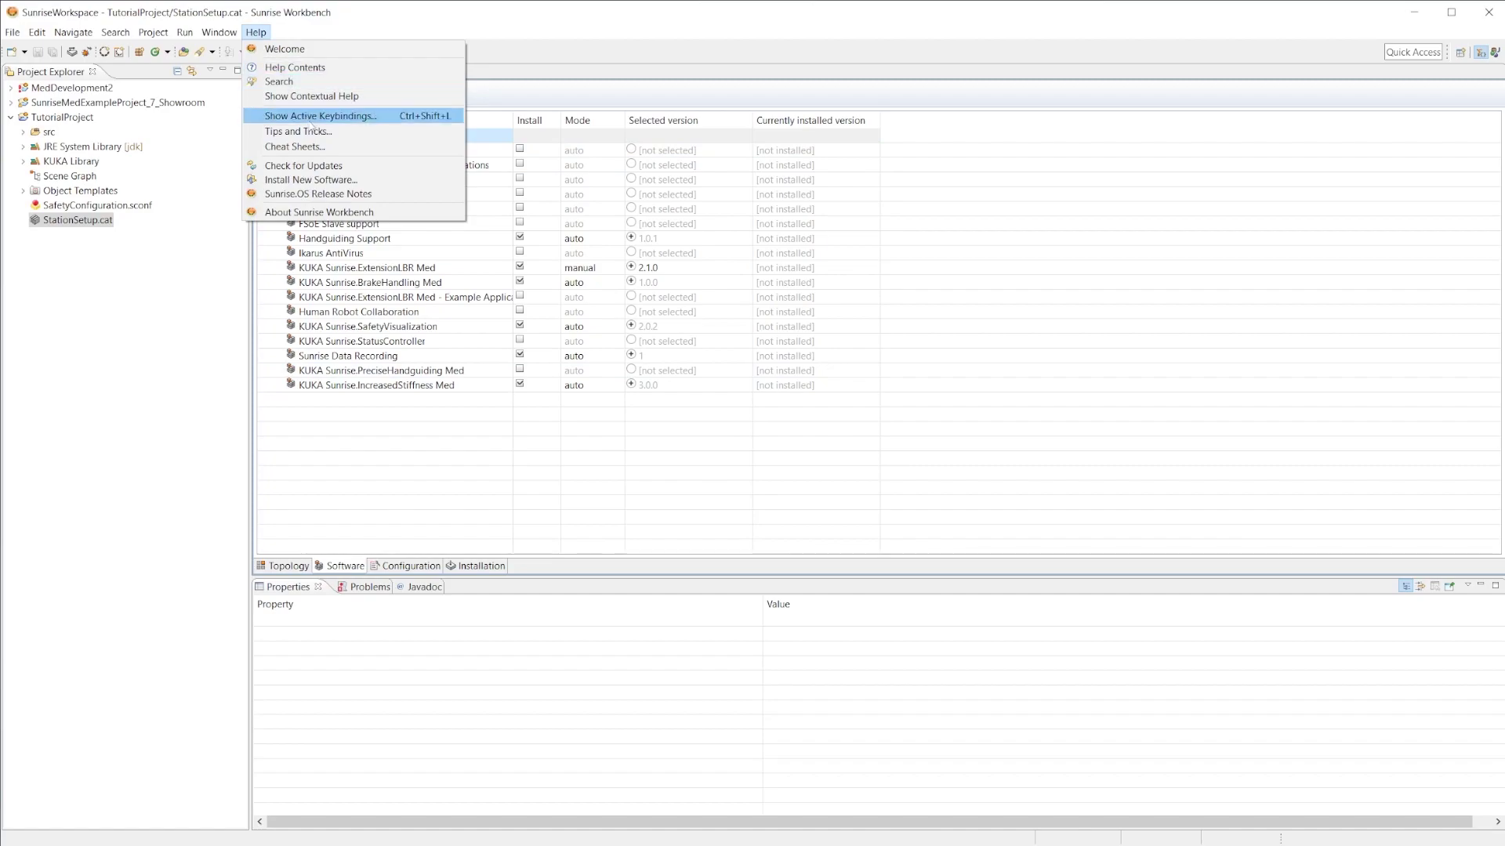
left_click(310, 180)
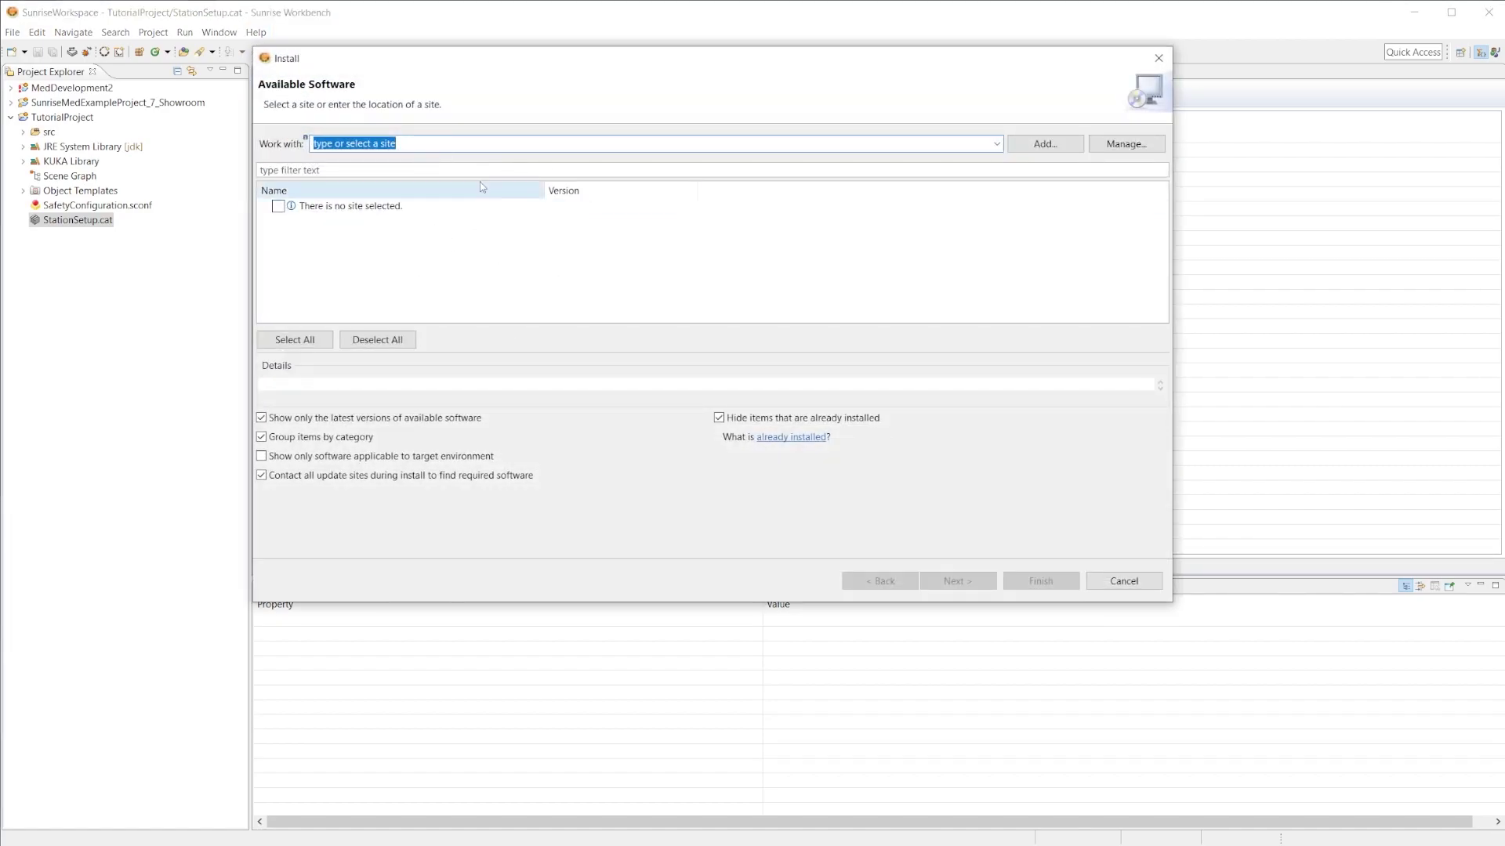
left_click(1157, 58)
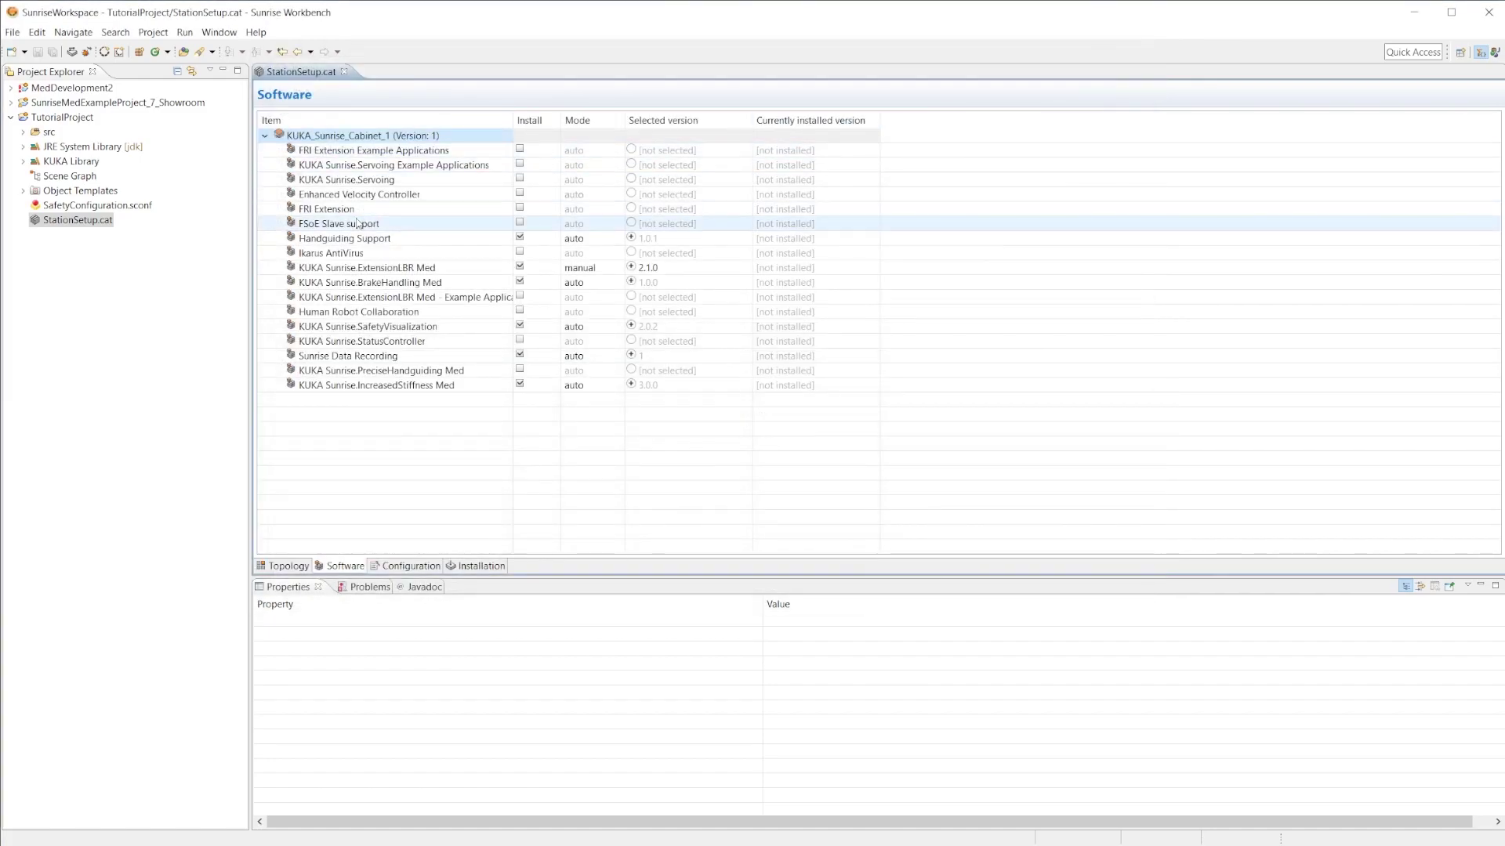
Mark KUKA Sunrise.Servoing and Handguiding Support for installation, then view the Configuration page.
left_click(63, 120)
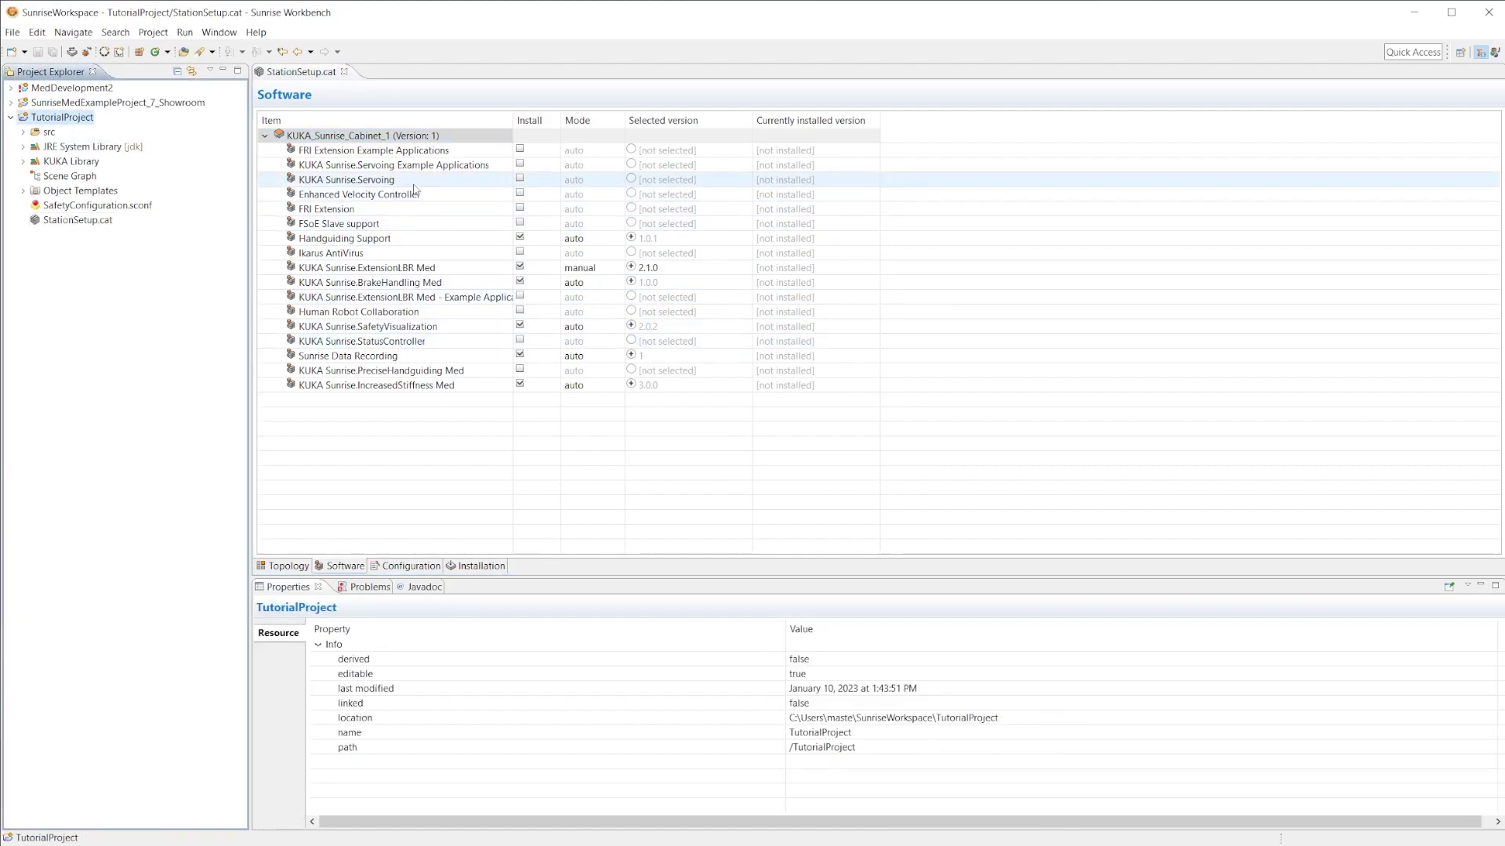
left_click(520, 180)
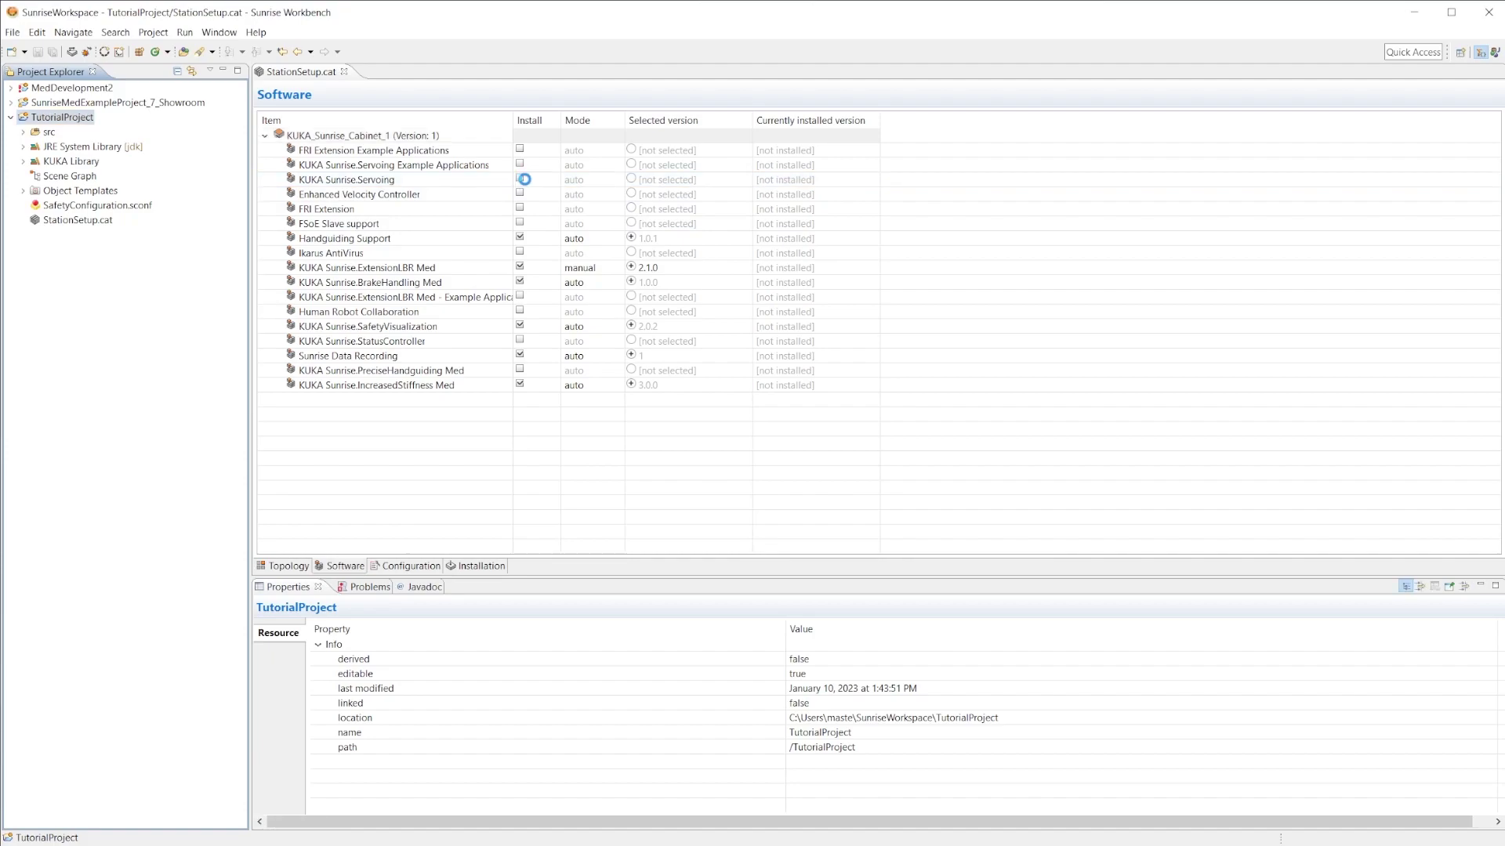
left_click(519, 237)
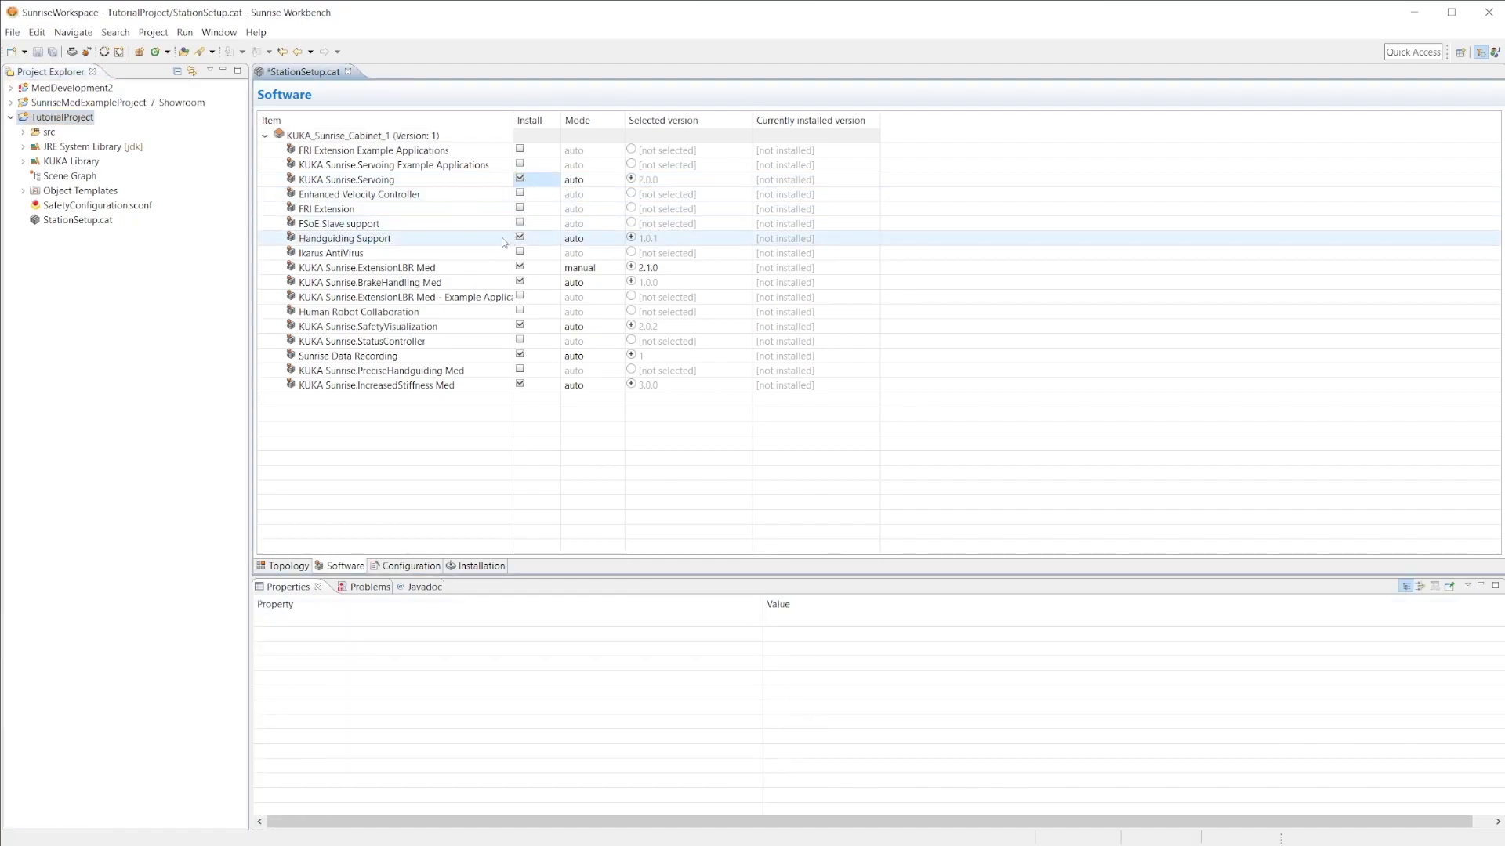
left_click(403, 567)
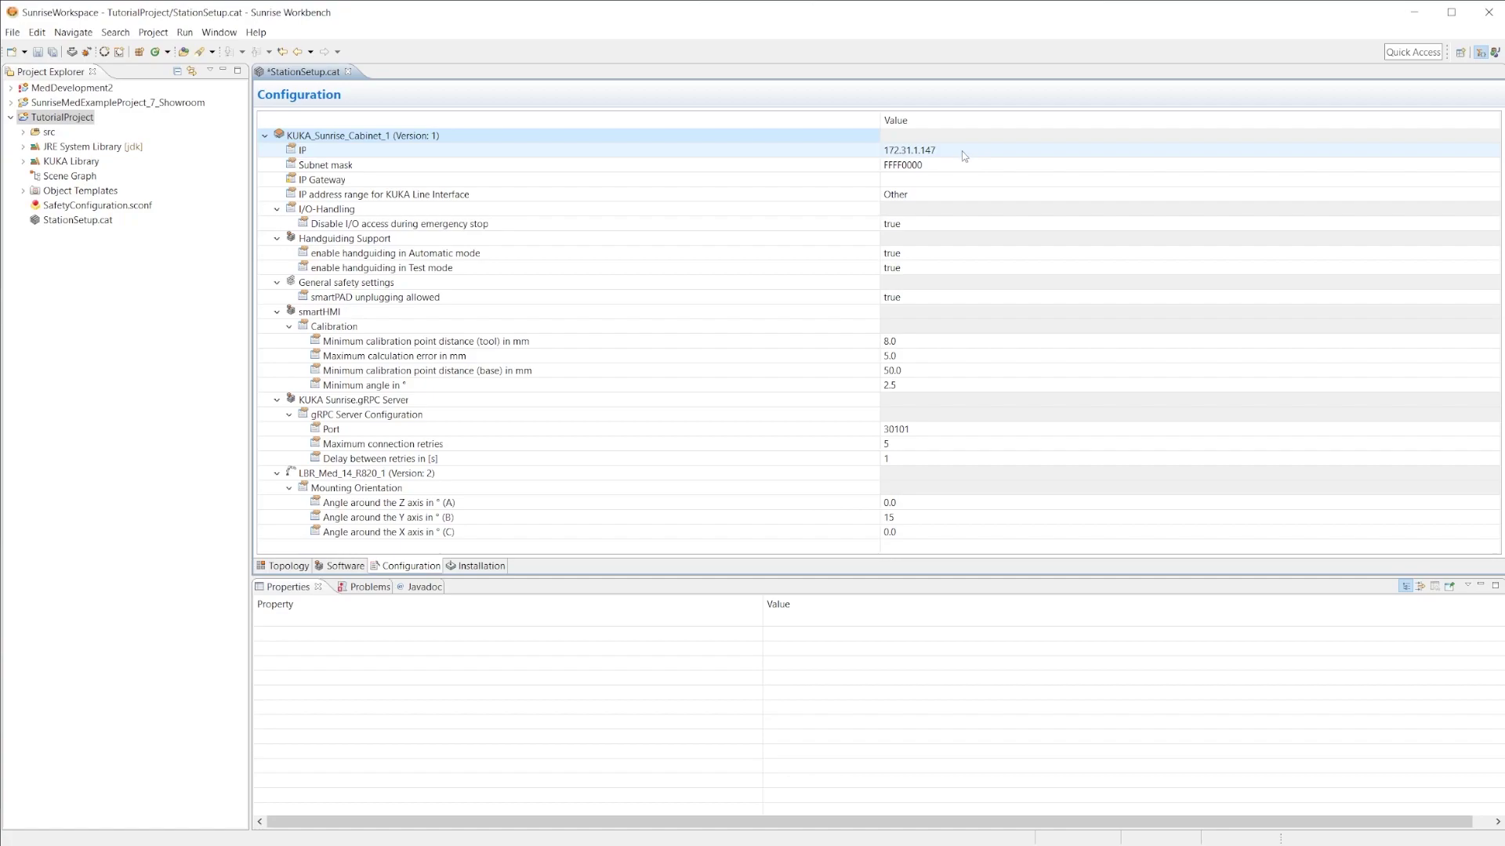
left_click(901, 194)
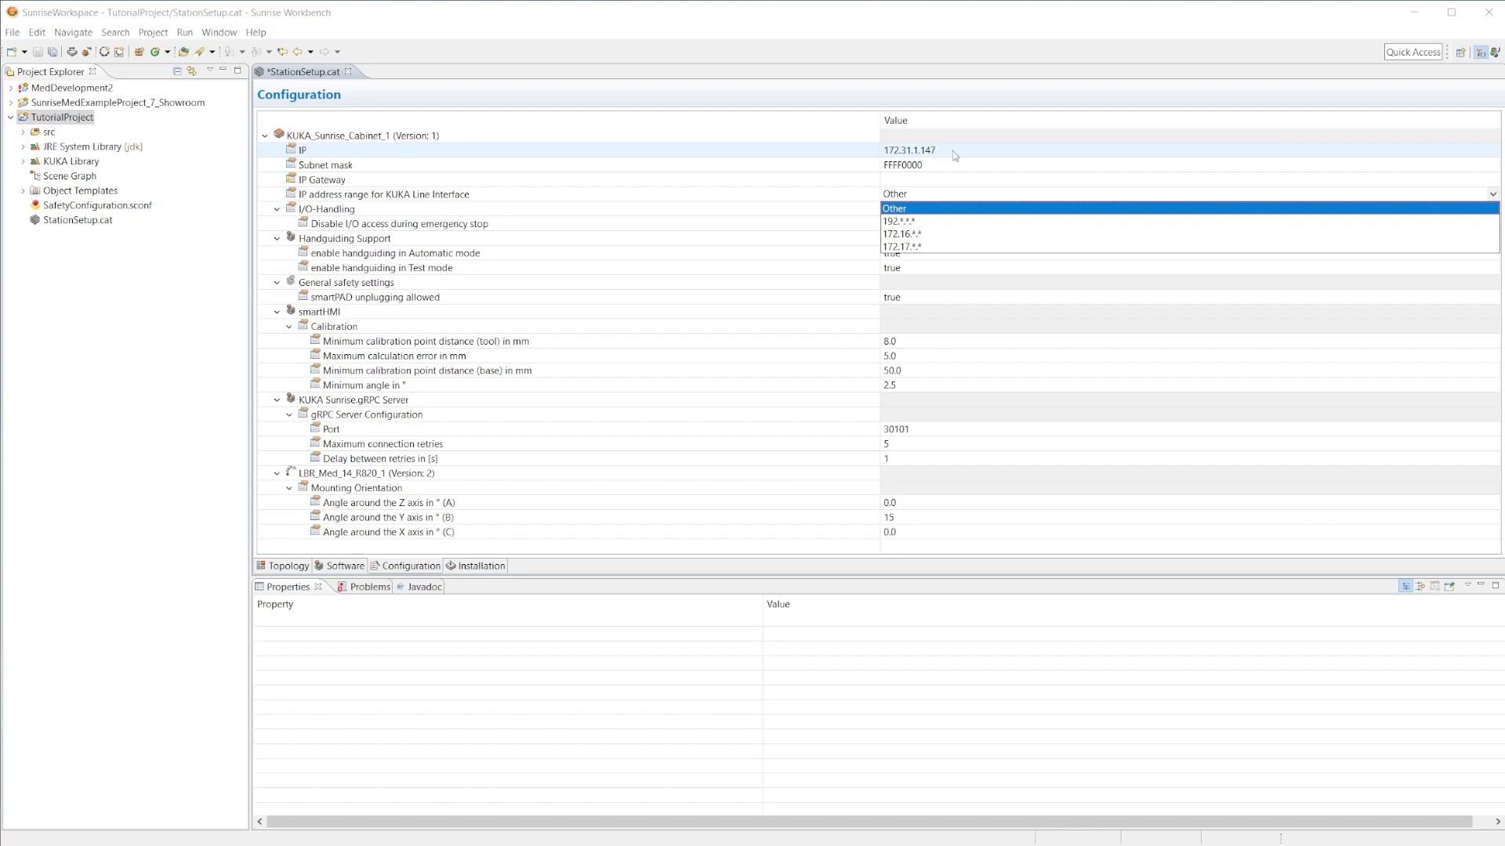
left_click(915, 223)
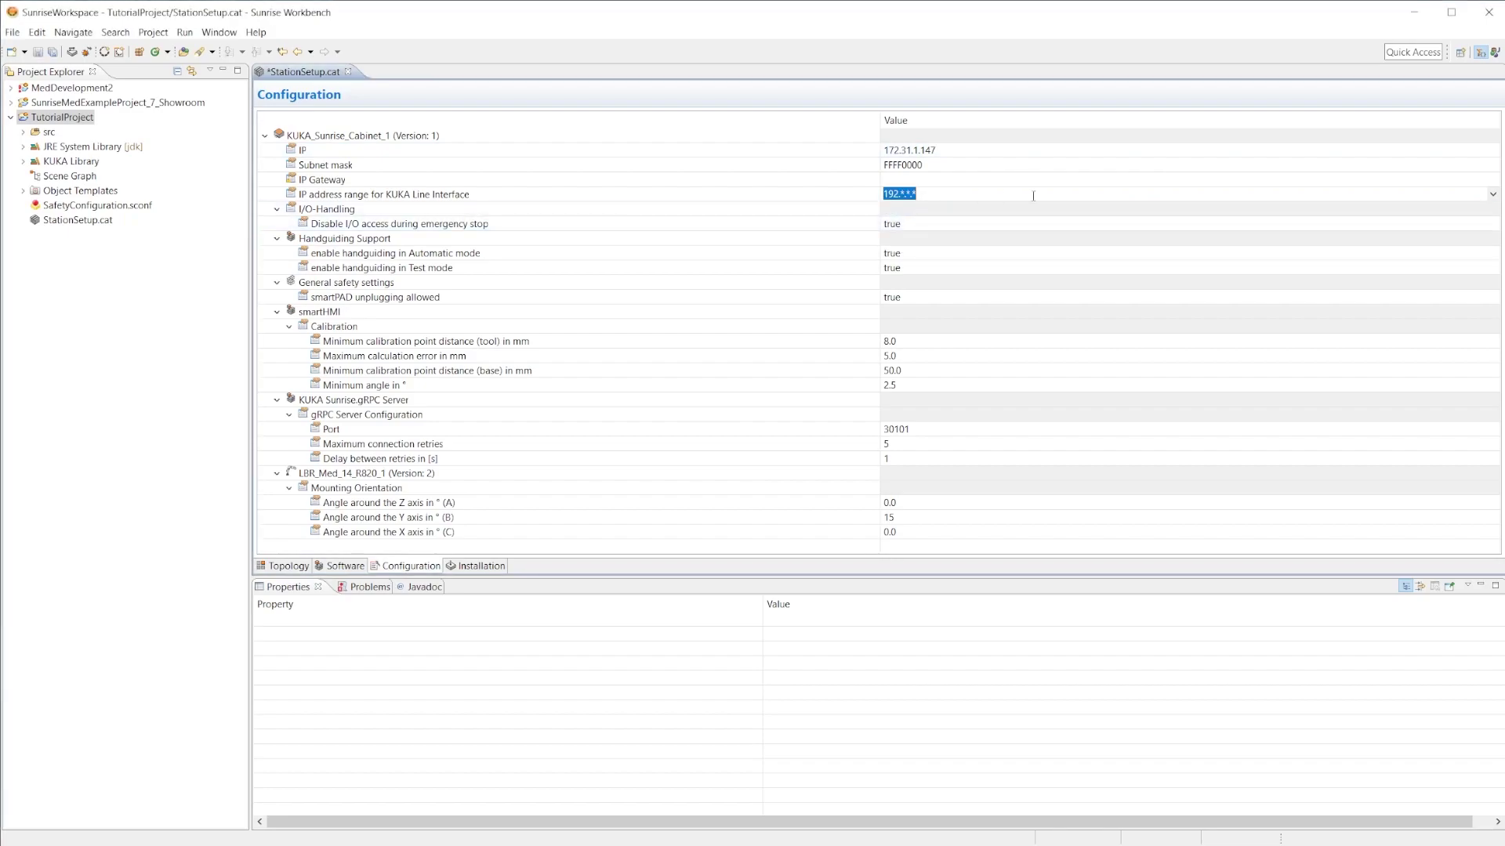
left_click(1486, 195)
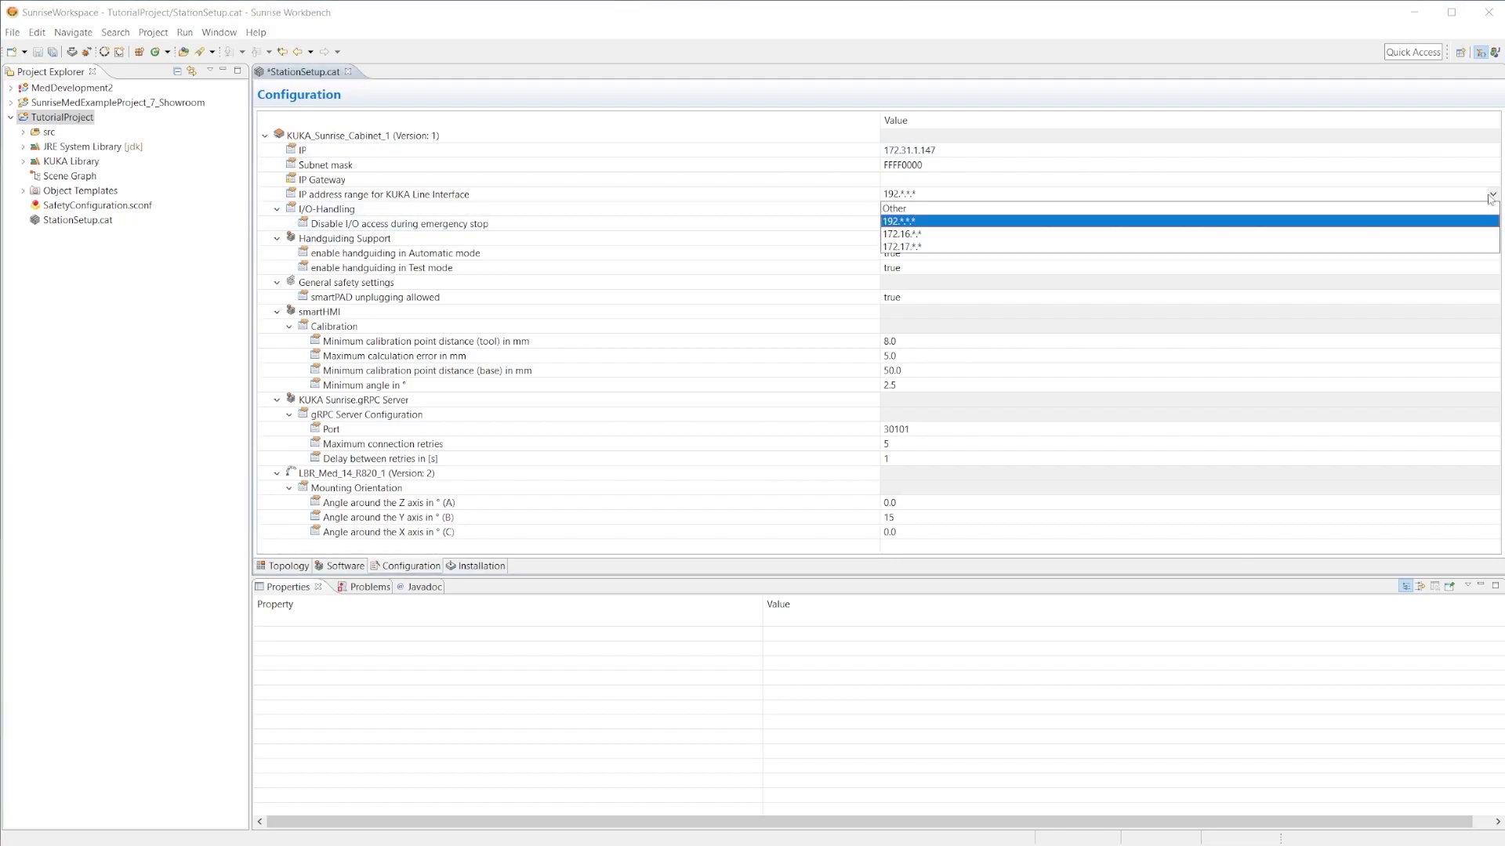
left_click(912, 208)
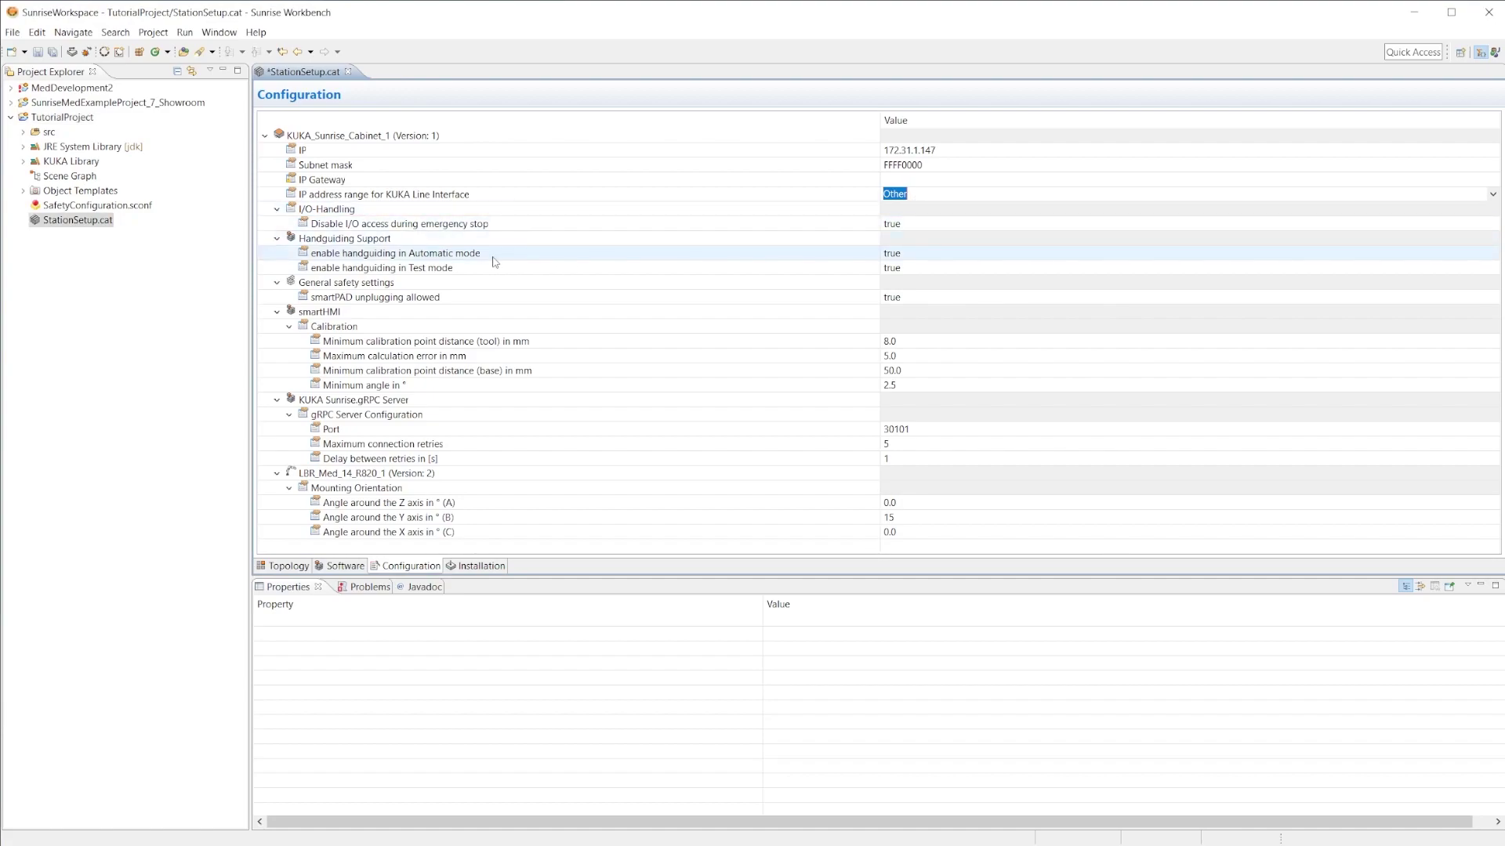
Set 'enable handguiding in Automatic mode' to false, then view the Installation page.
left_click(915, 256)
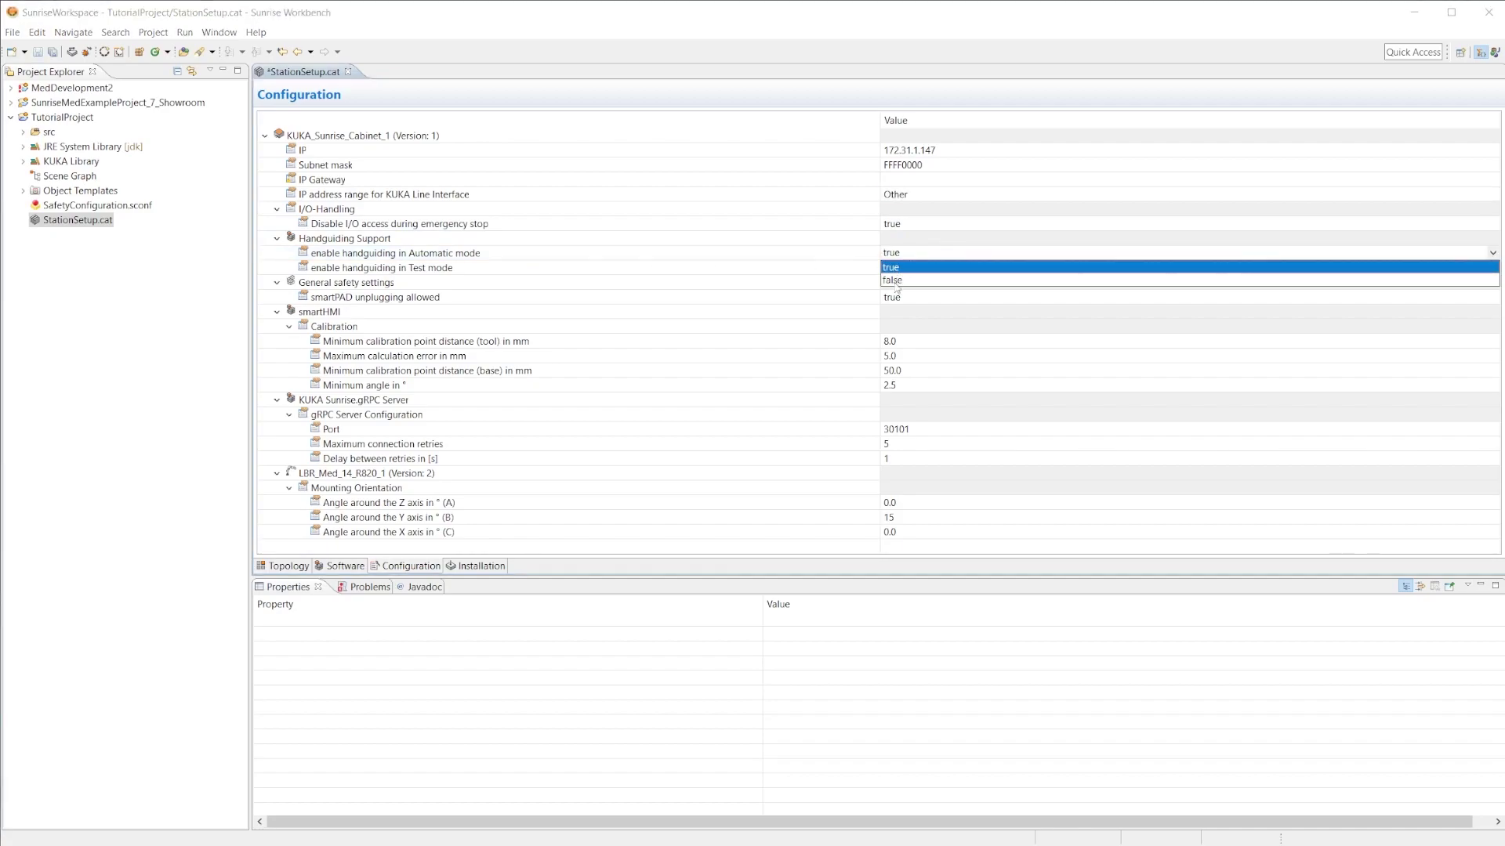
left_click(899, 282)
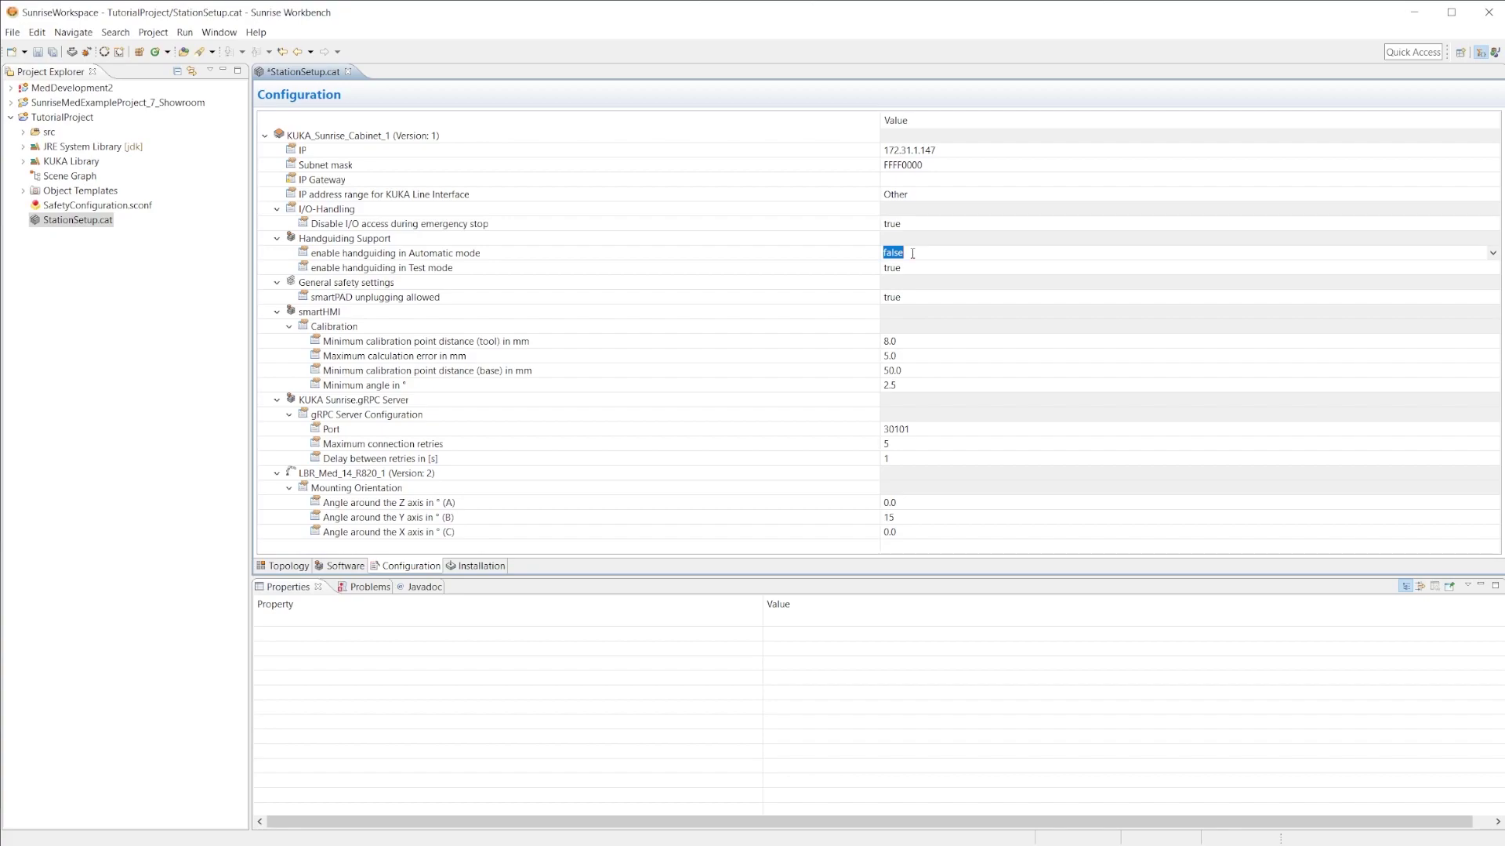
left_click(690, 269)
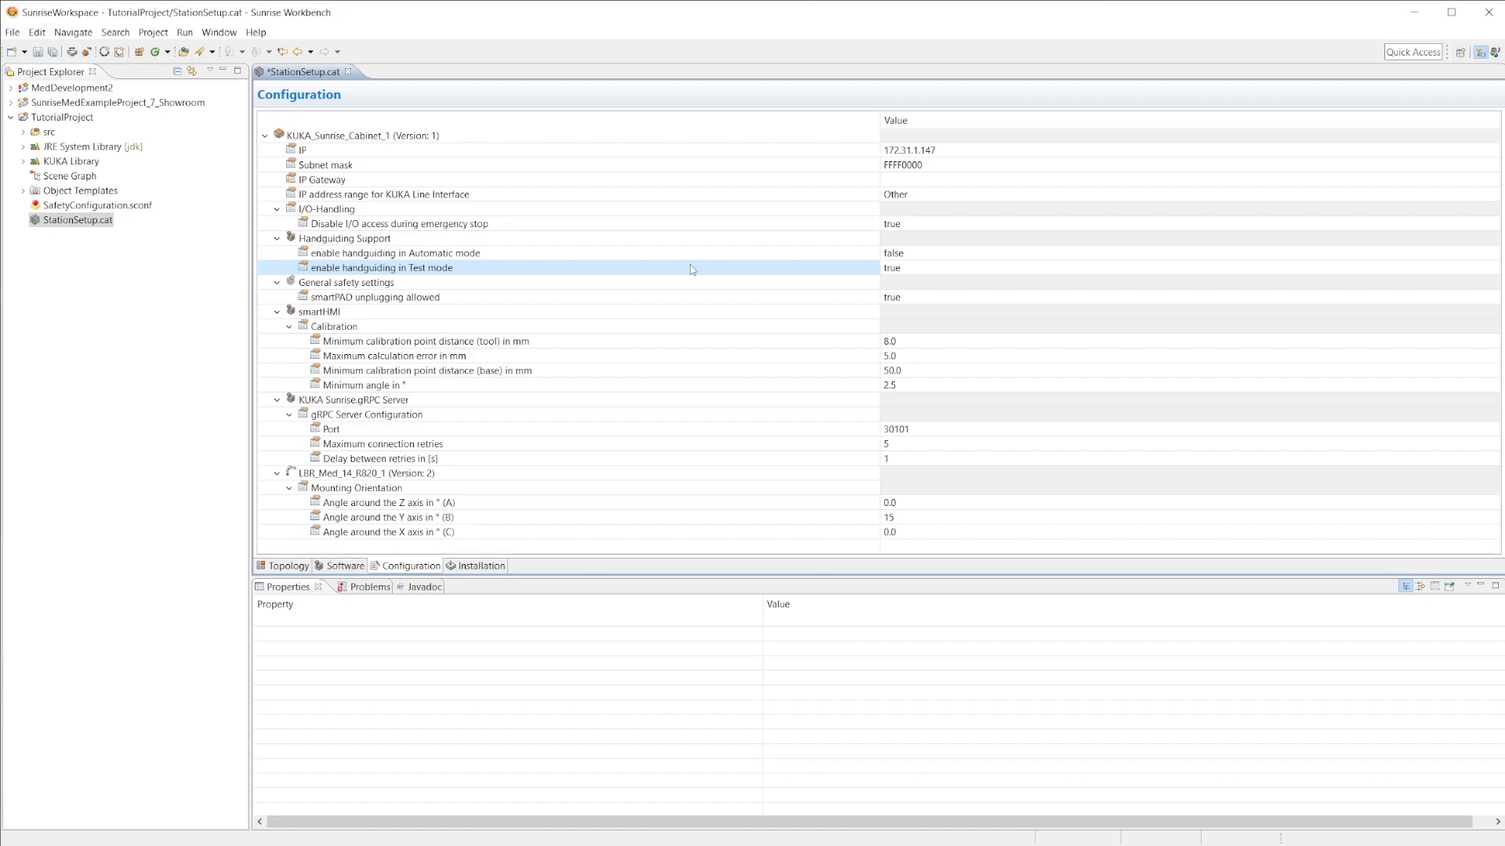
left_click(660, 258)
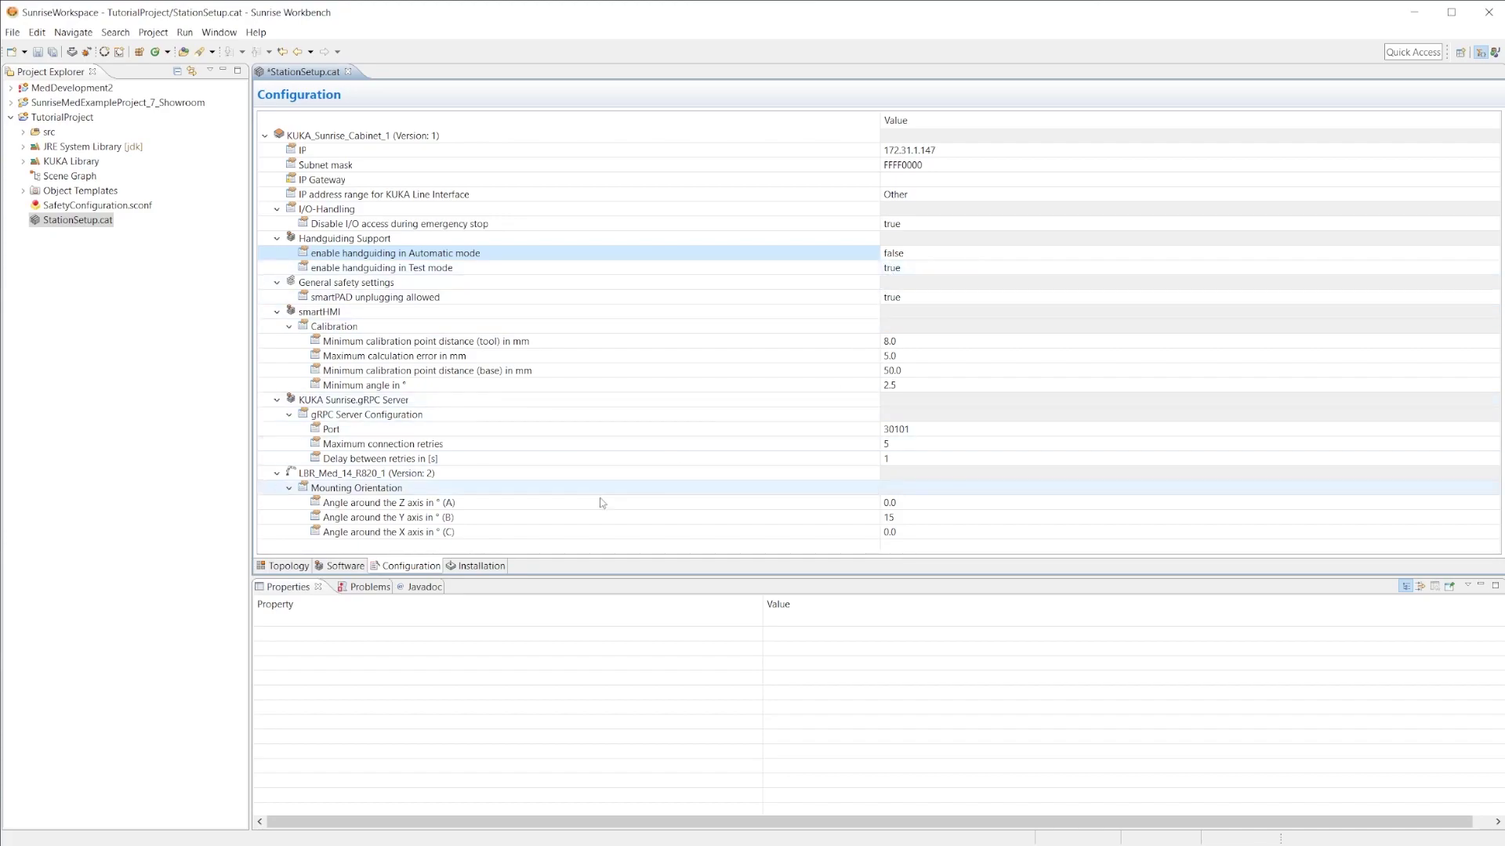
left_click(480, 567)
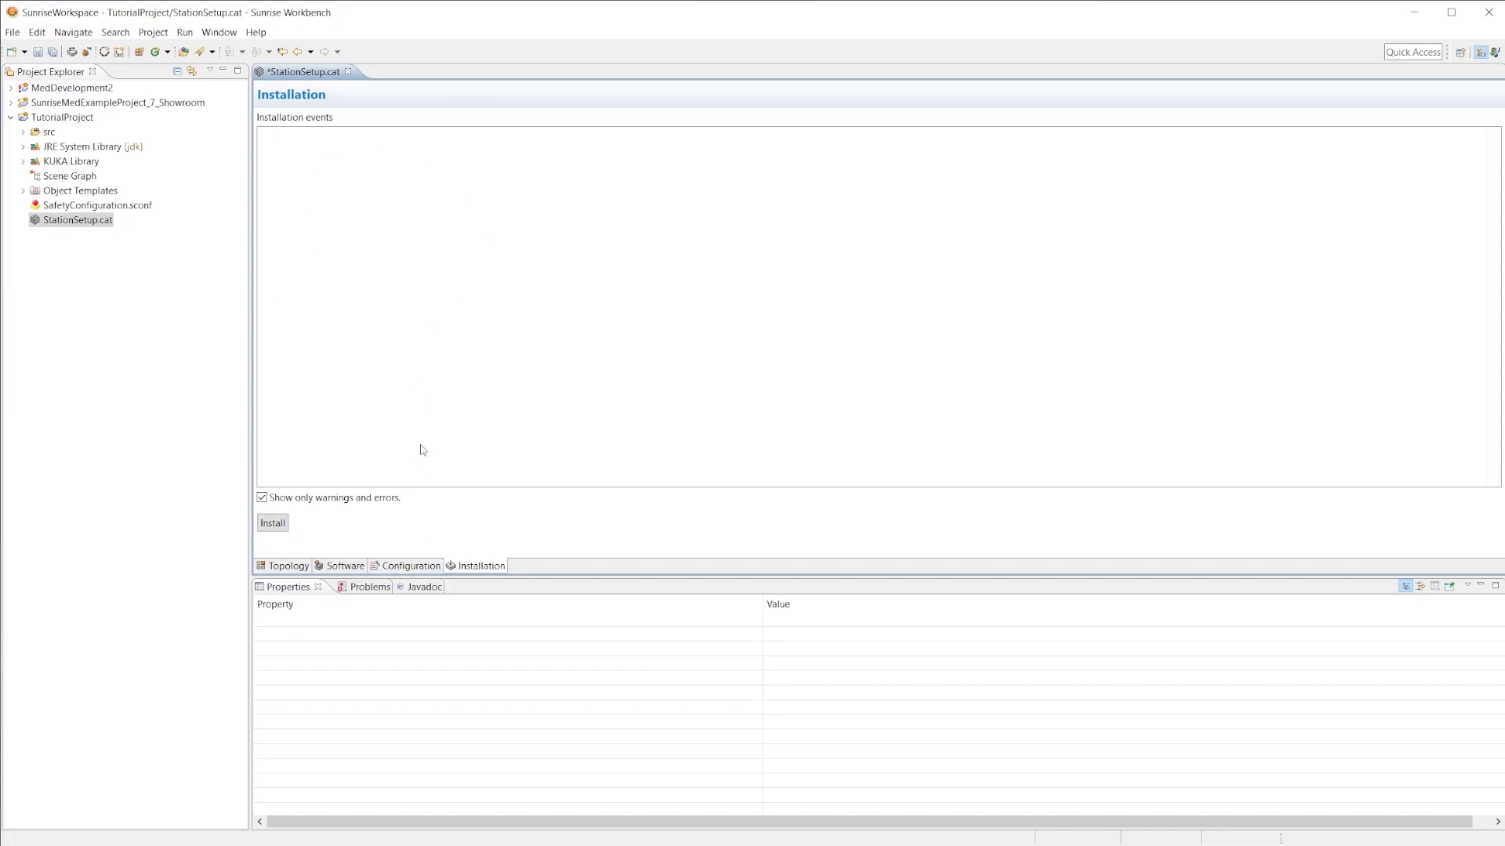
Install the station setup, choosing Save and apply for the pending changes.
left_click(274, 525)
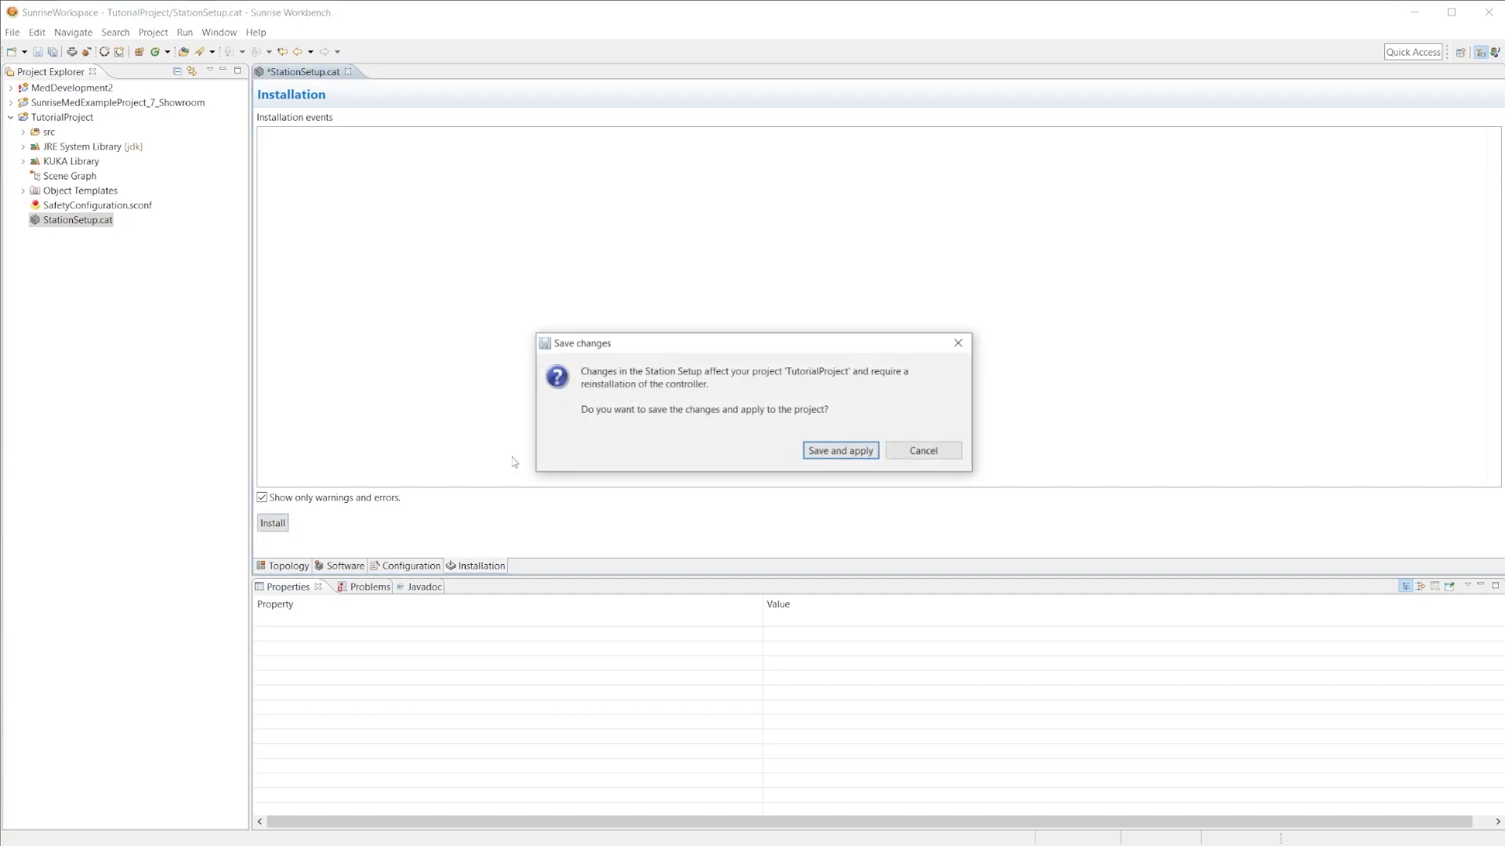
left_click(821, 451)
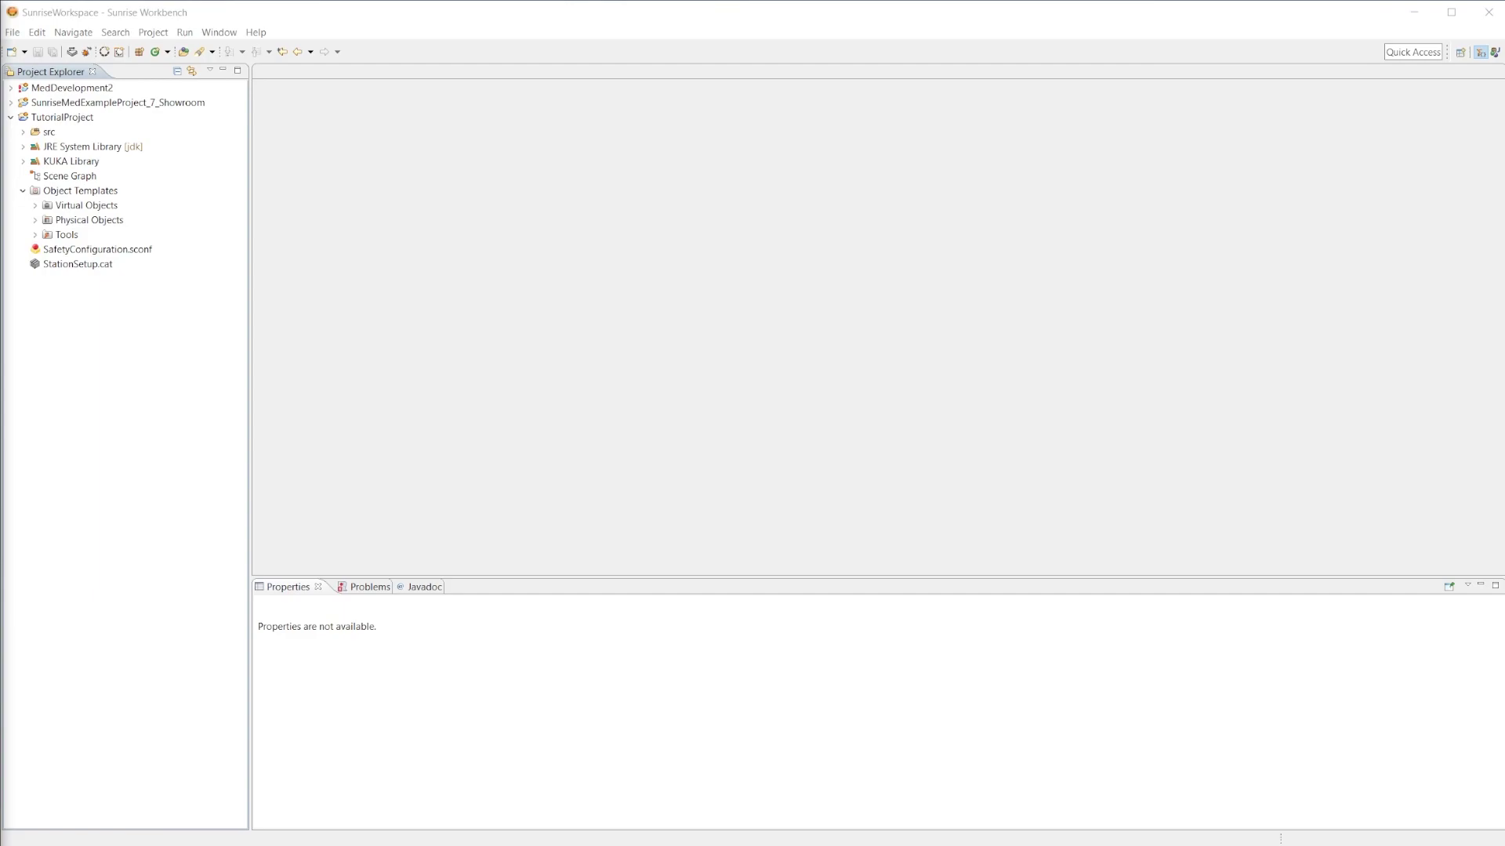
Open SafetyConfiguration.sconf from TutorialProject.
left_click(81, 251)
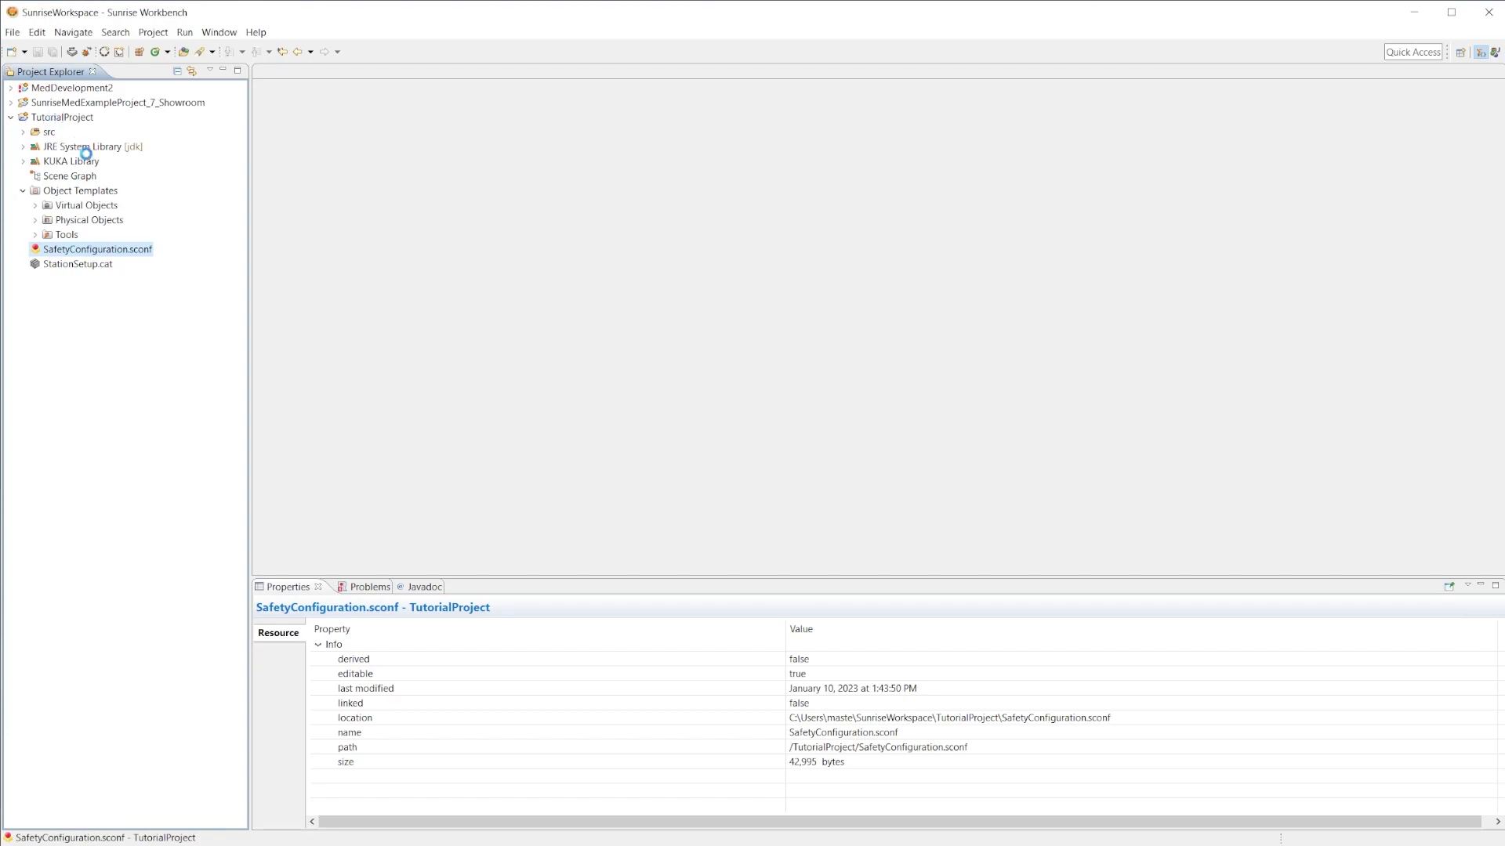
double_click(99, 250)
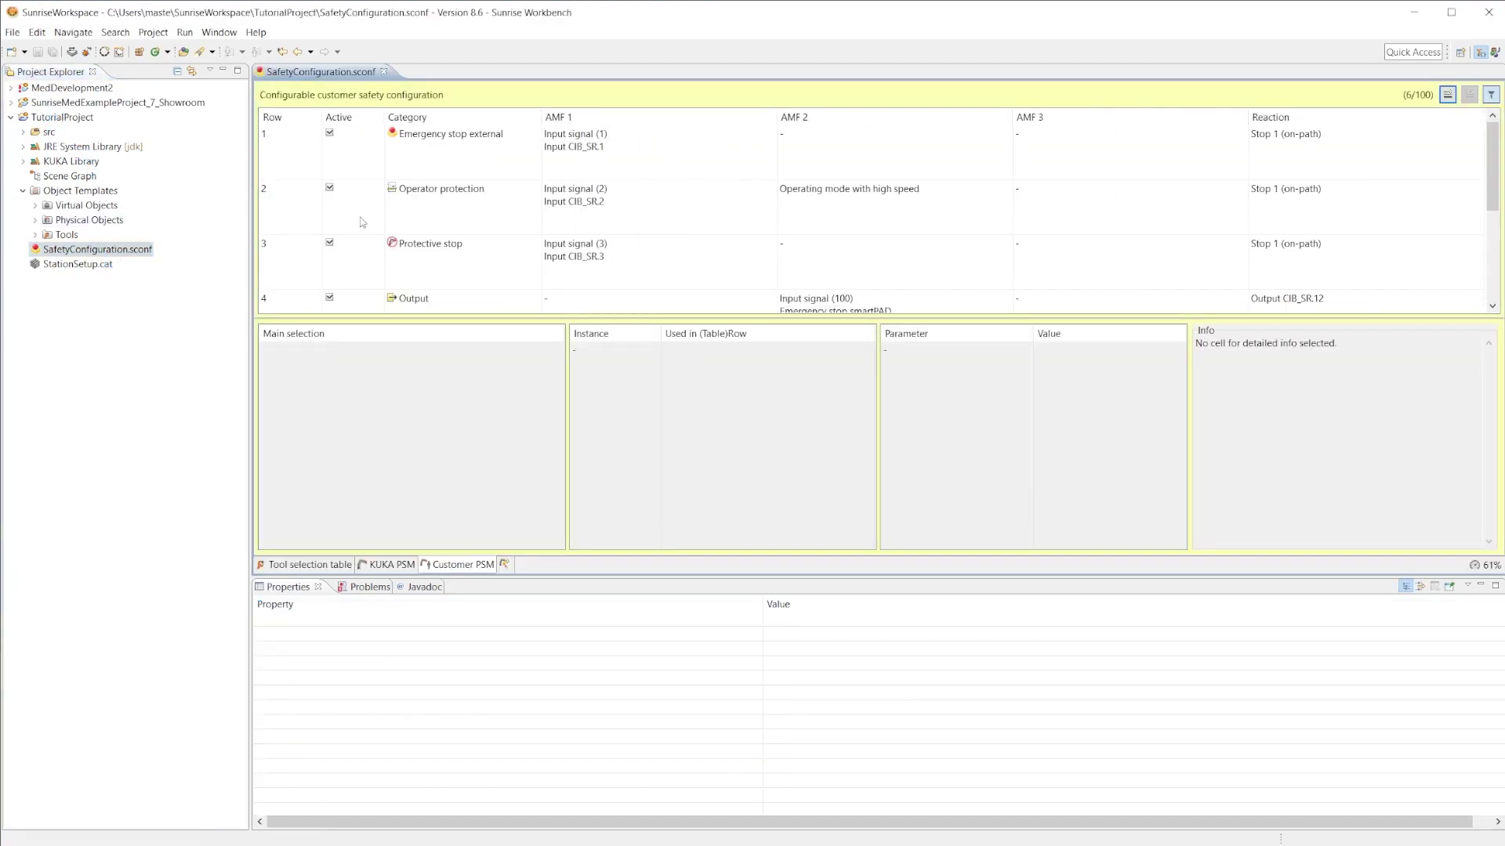
scroll(367, 243, "down", 3)
scroll(367, 243, "up", 3)
Deactivate Customer PSM rows 1 through 6, add ESM 1, and show the KUKA PSM.
left_click(359, 159)
key("space")
key("Down")
key("space")
key("Down")
scroll(350, 253, "down", 1)
key("space")
key("Down")
key("space")
key("Down")
key("space")
key("Down")
scroll(369, 282, "down", 1)
key("space")
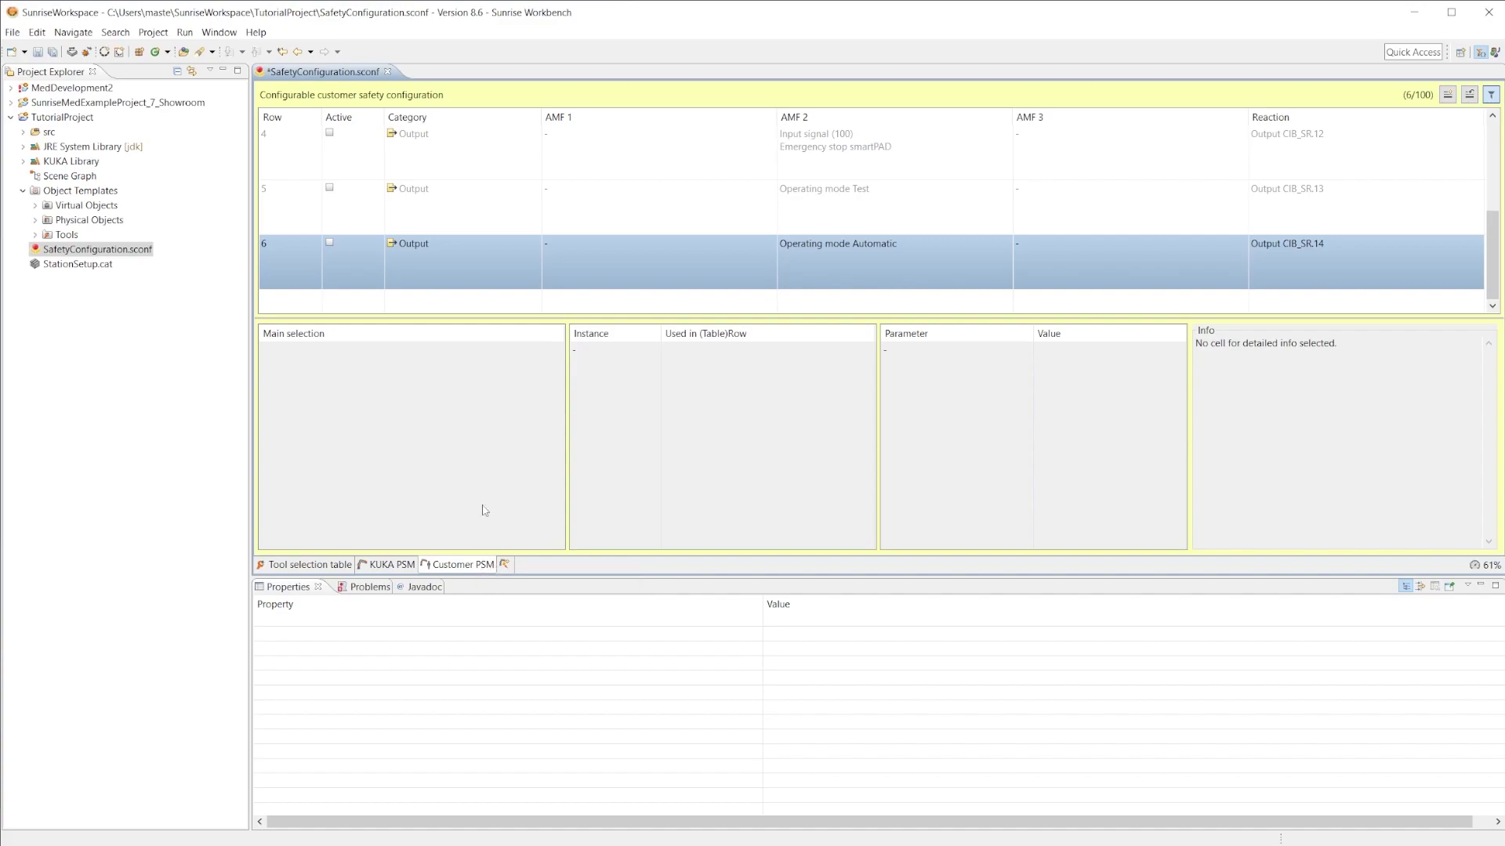
scroll(416, 301, "up", 2)
scroll(366, 225, "down", 1)
scroll(368, 233, "up", 2)
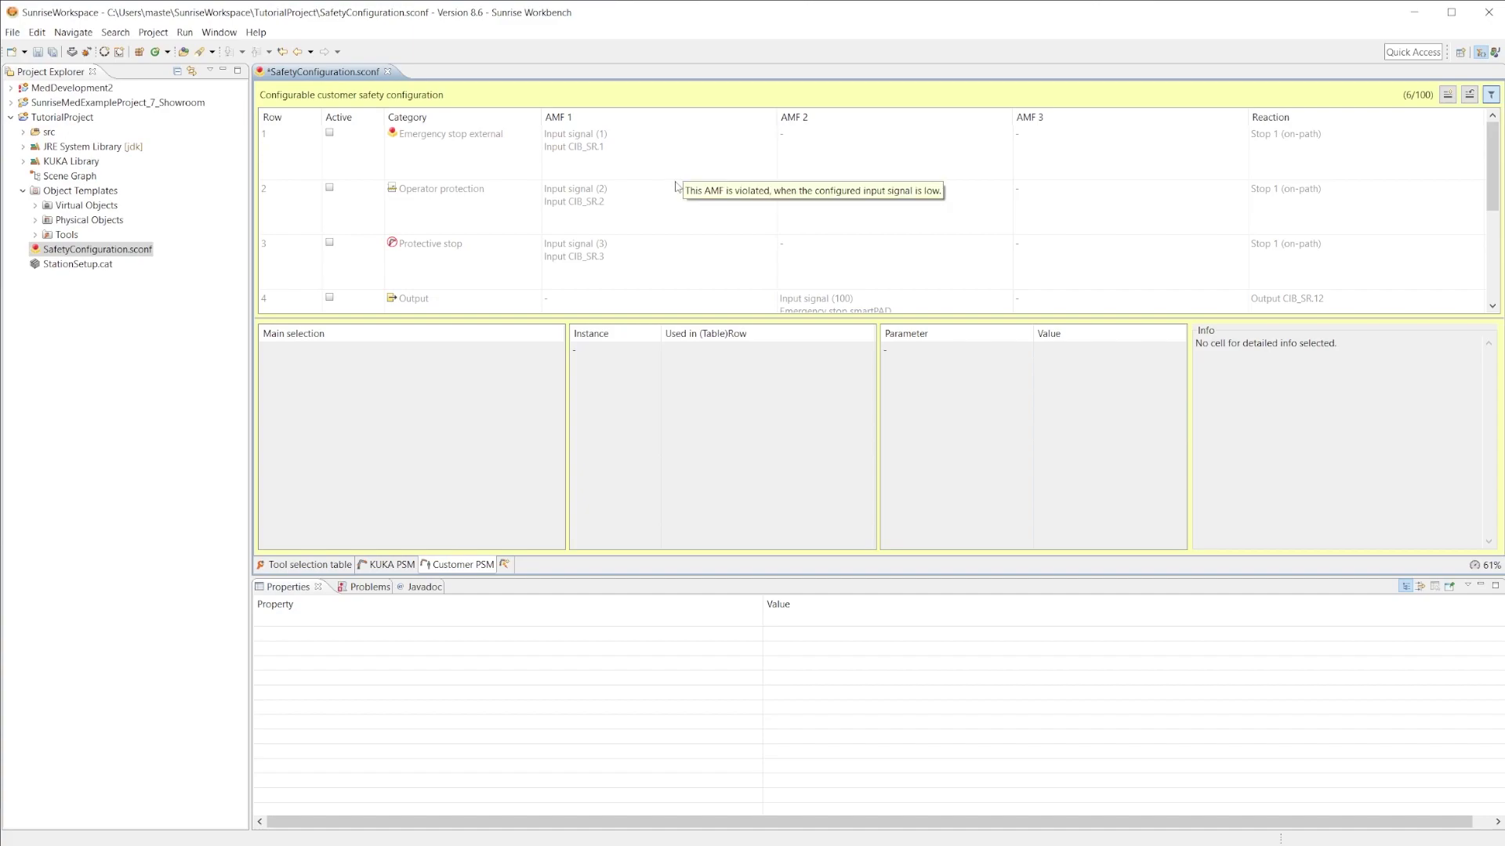
left_click(504, 564)
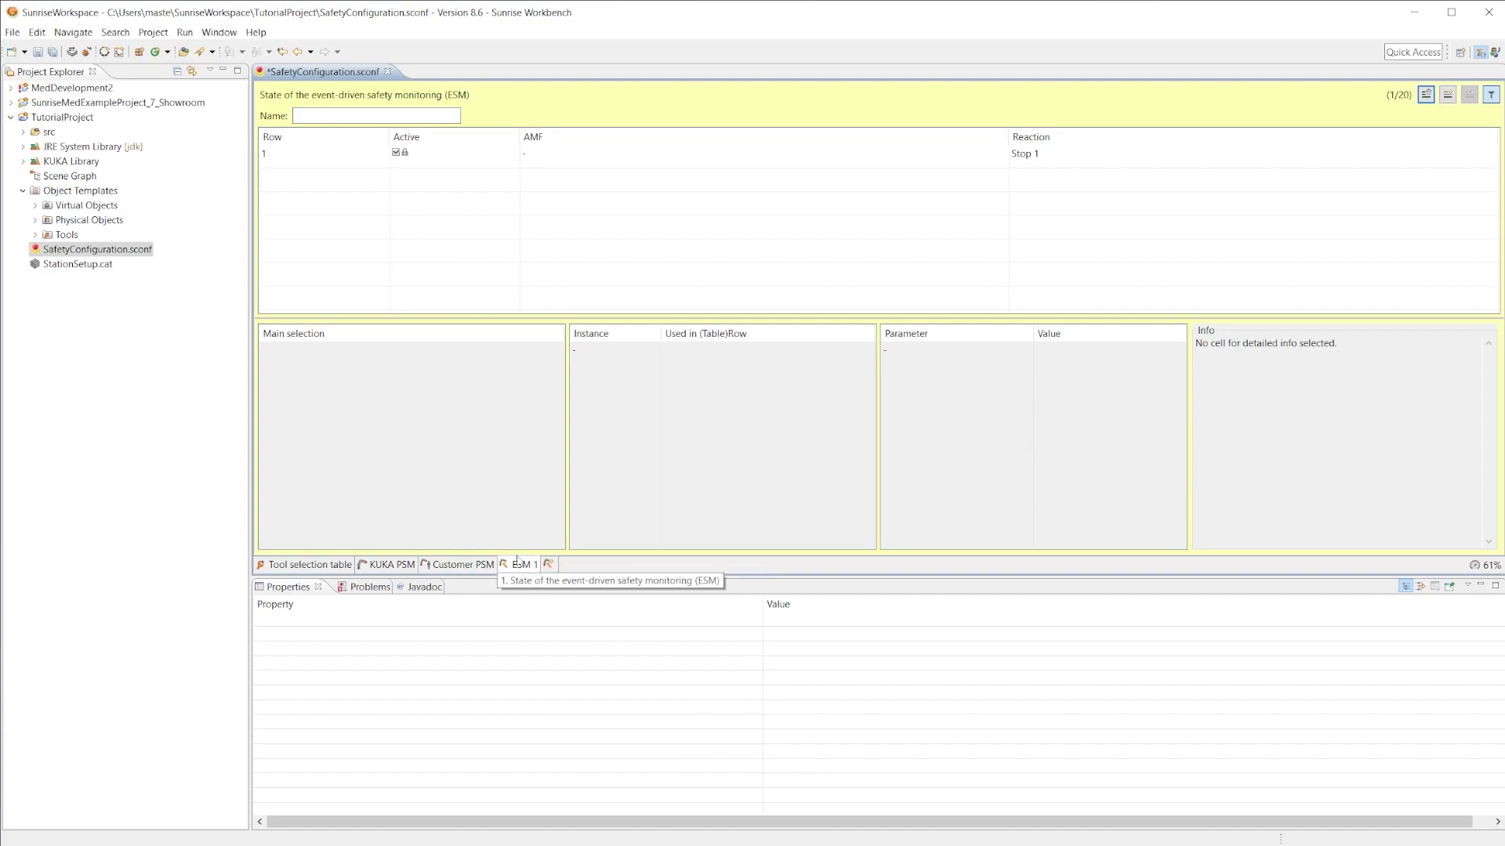
left_click(406, 565)
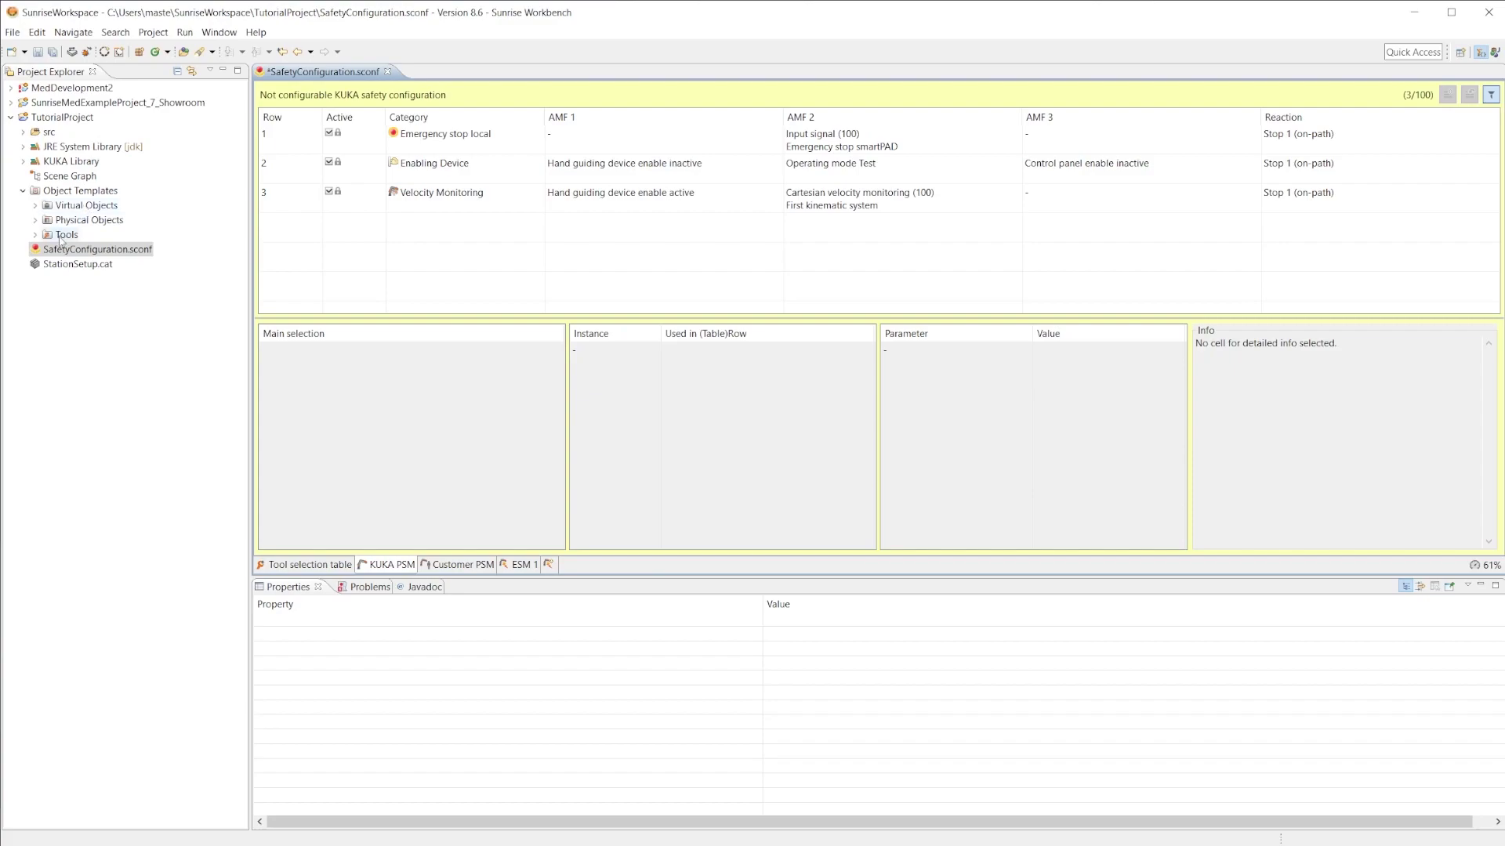
Create a new tool template named gripper from Tool [Standard].
left_click(35, 235)
left_click(77, 249)
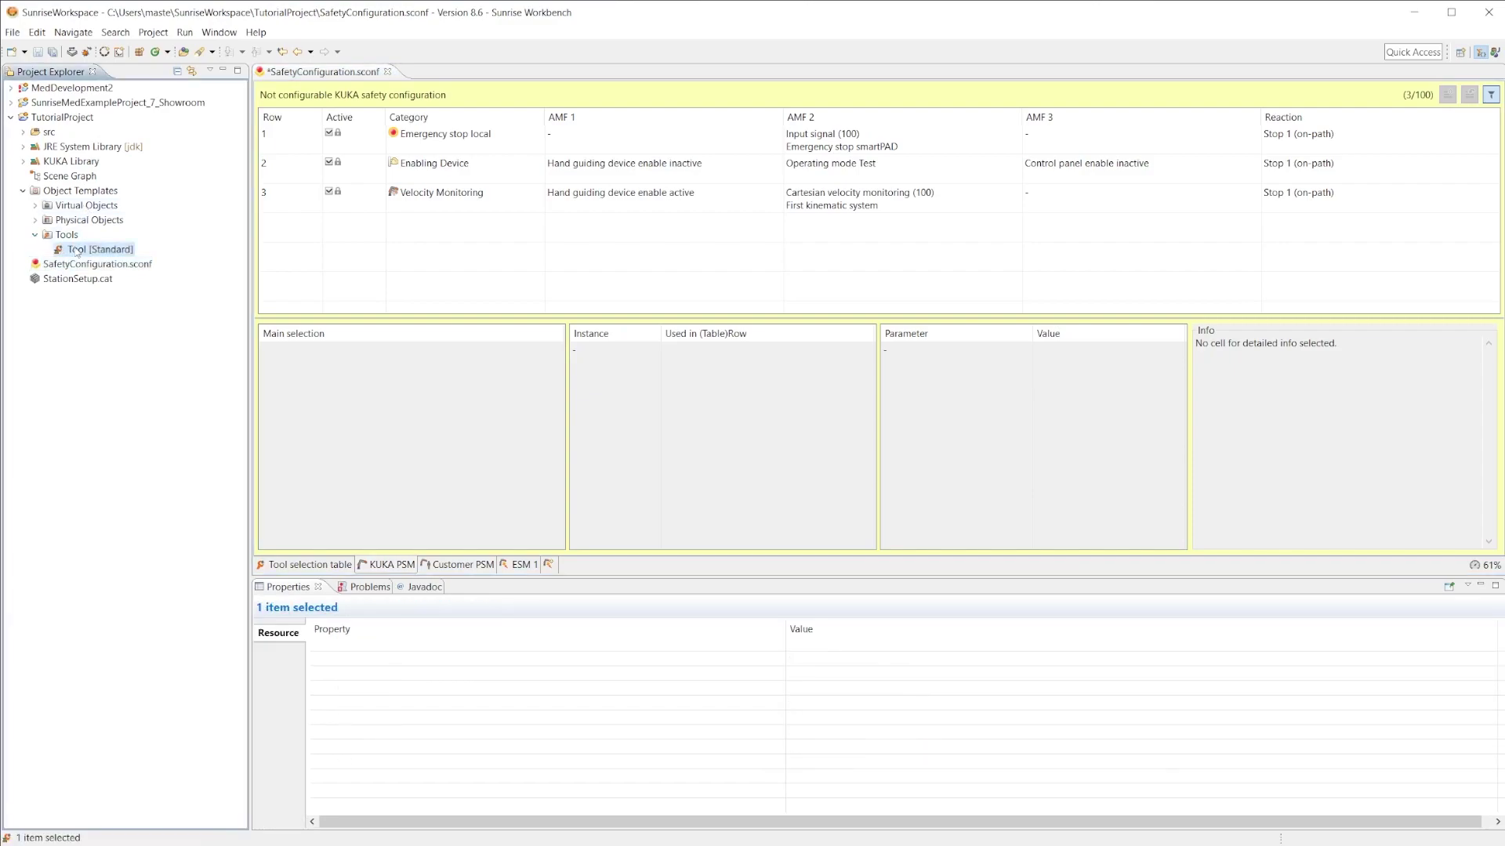
right_click(94, 251)
left_click(133, 258)
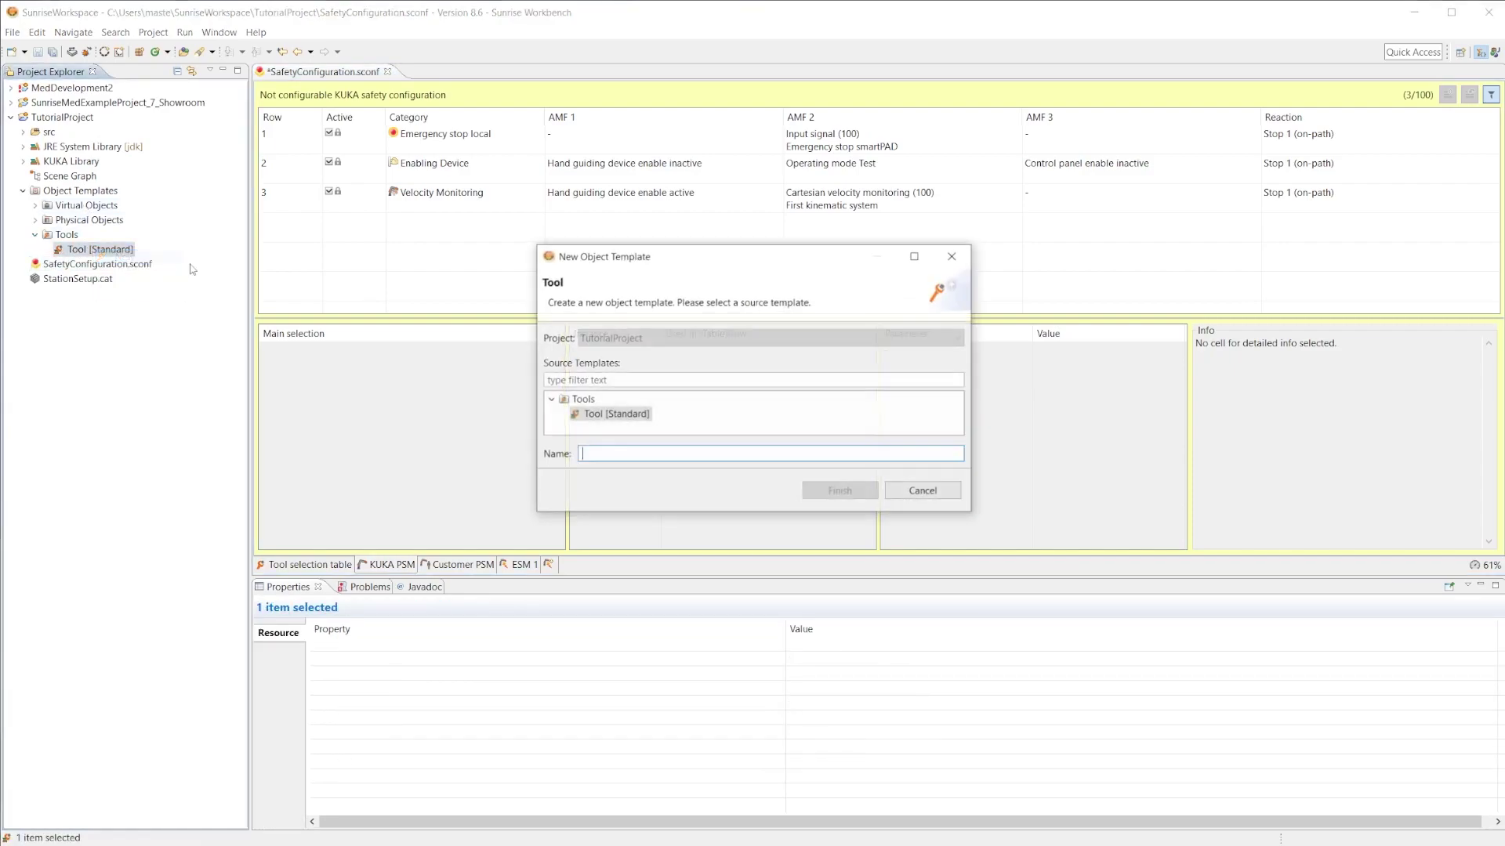
type("gripper")
key("Return")
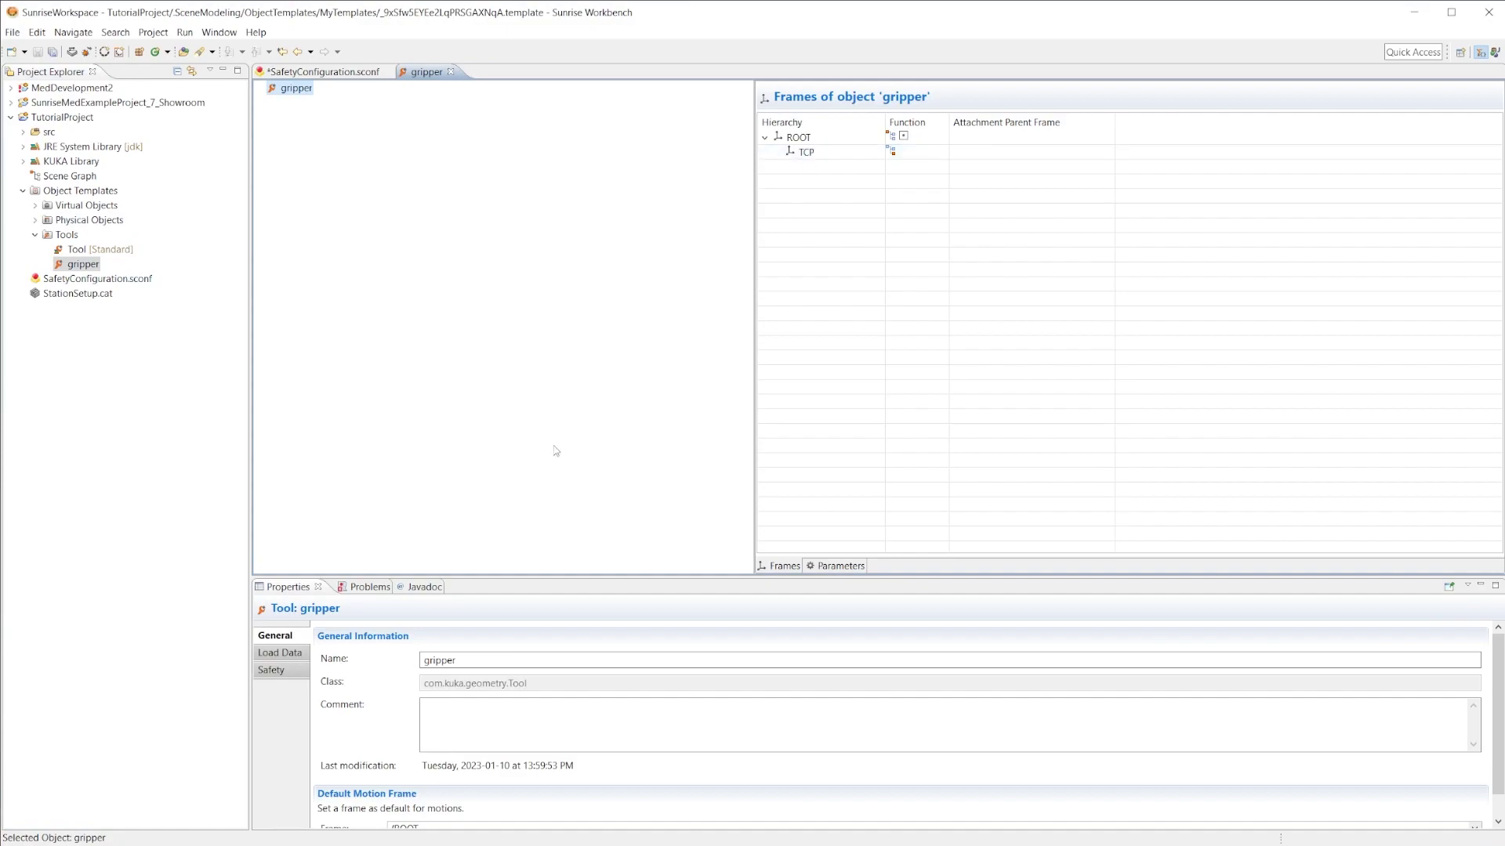
Review the gripper's TCP frame and its General, Load Data and Safety properties.
left_click(852, 153)
left_click(309, 659)
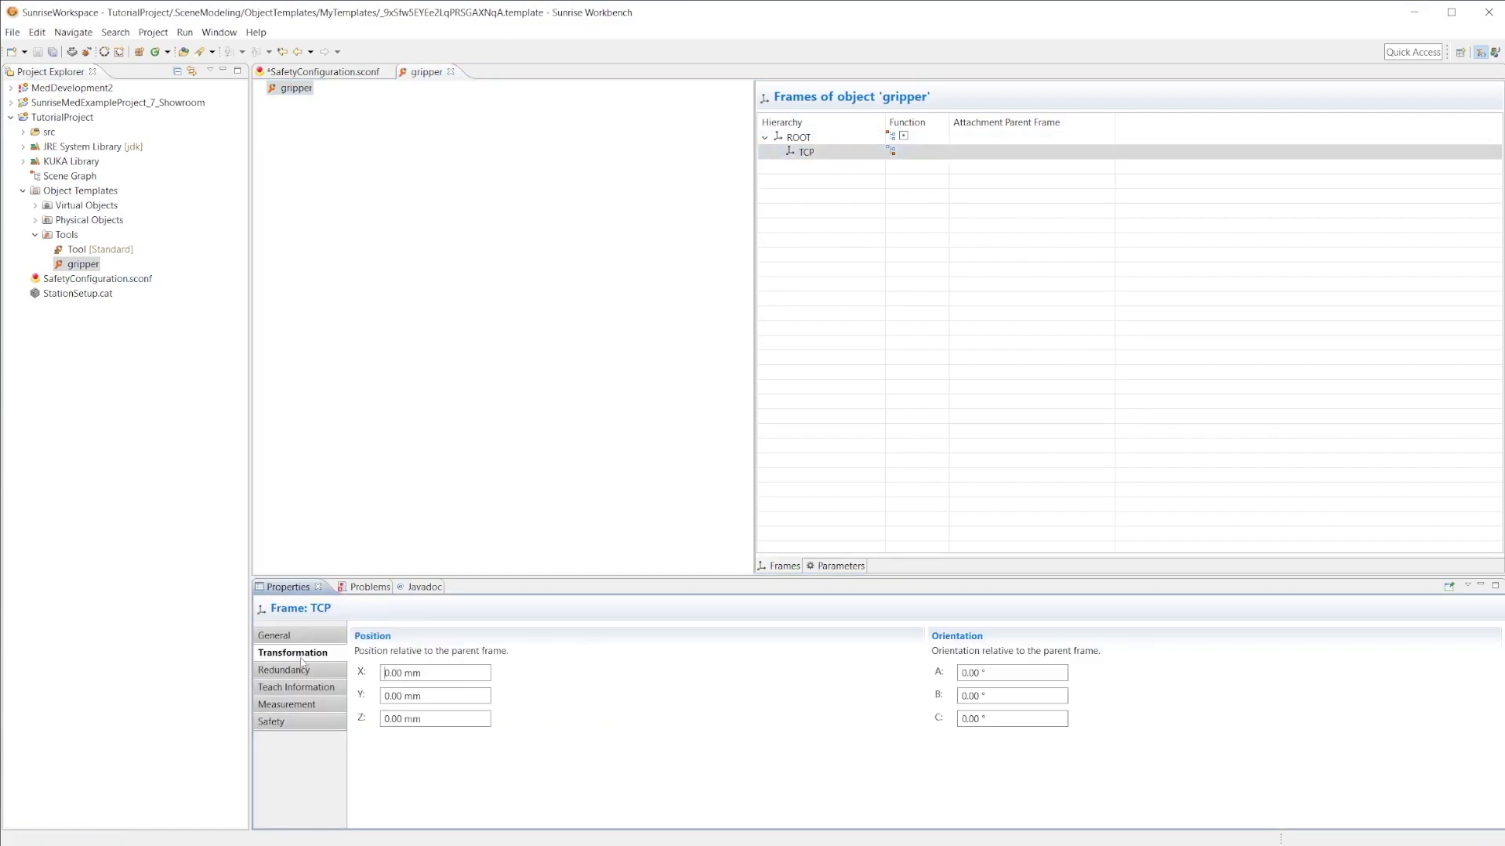
left_click(275, 636)
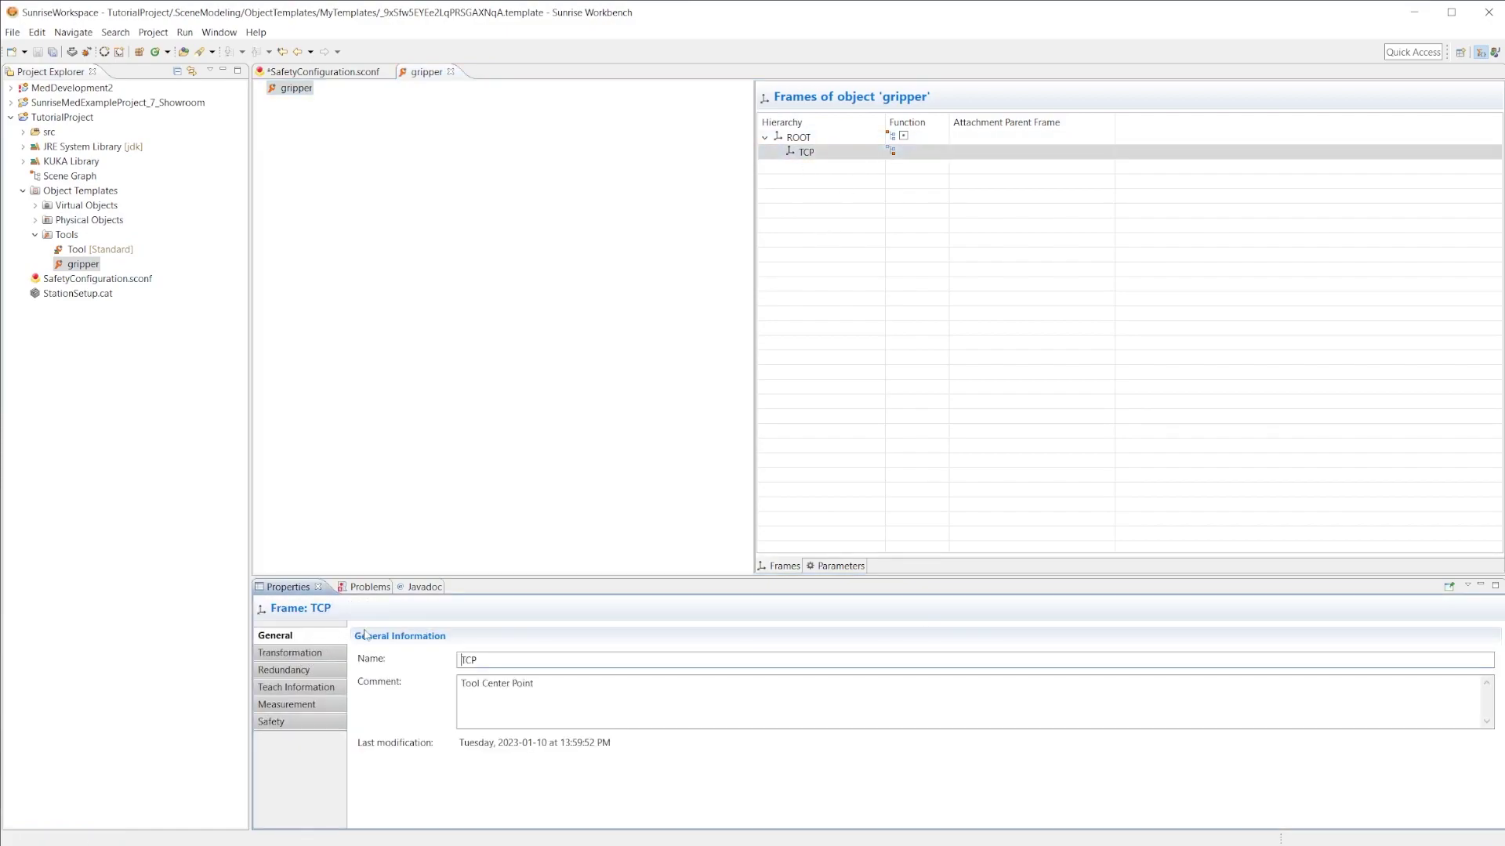
left_click(296, 88)
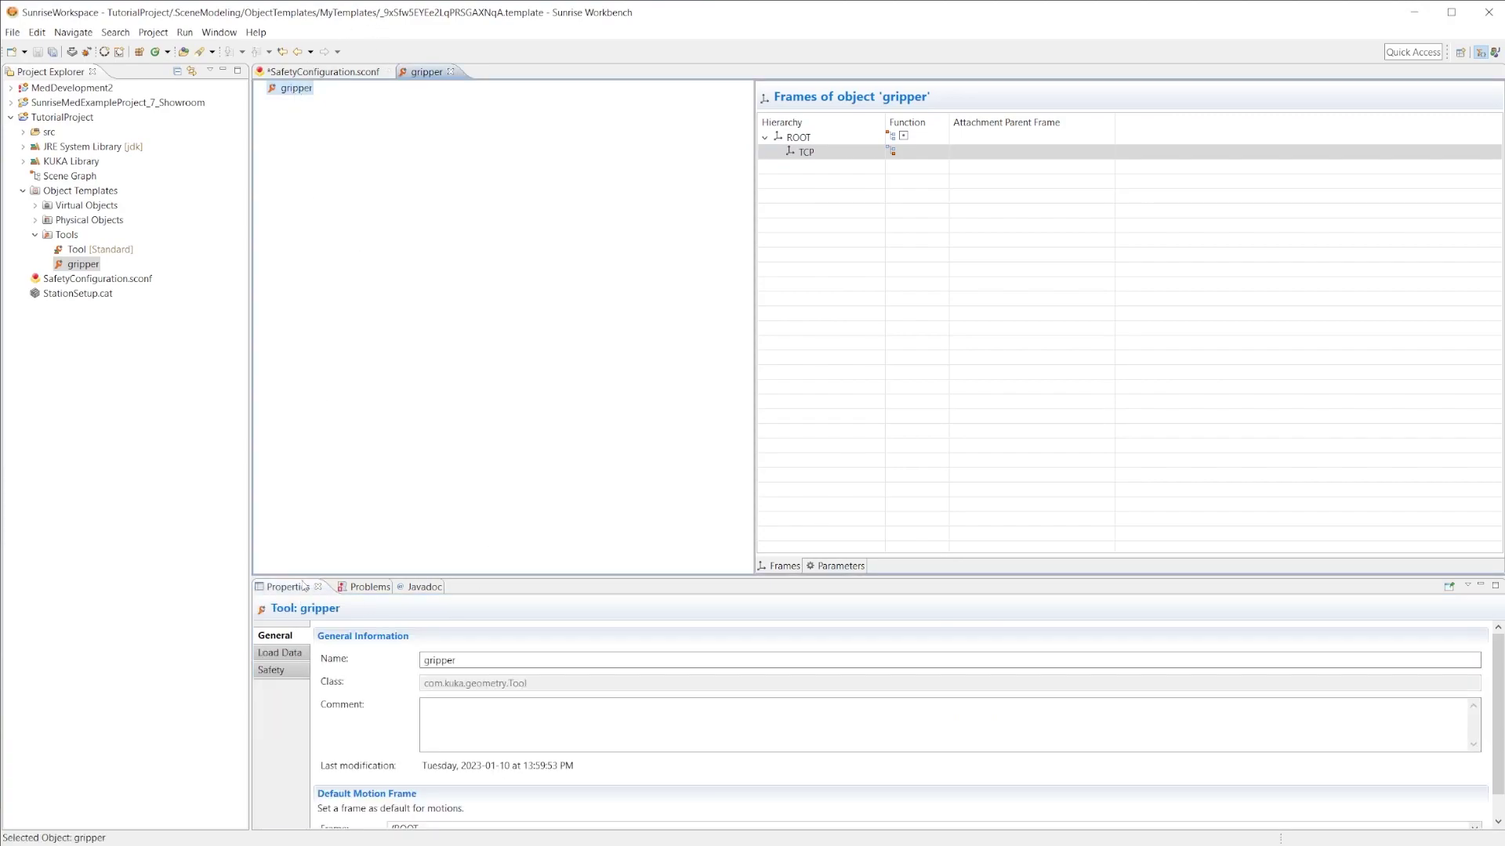
left_click(280, 653)
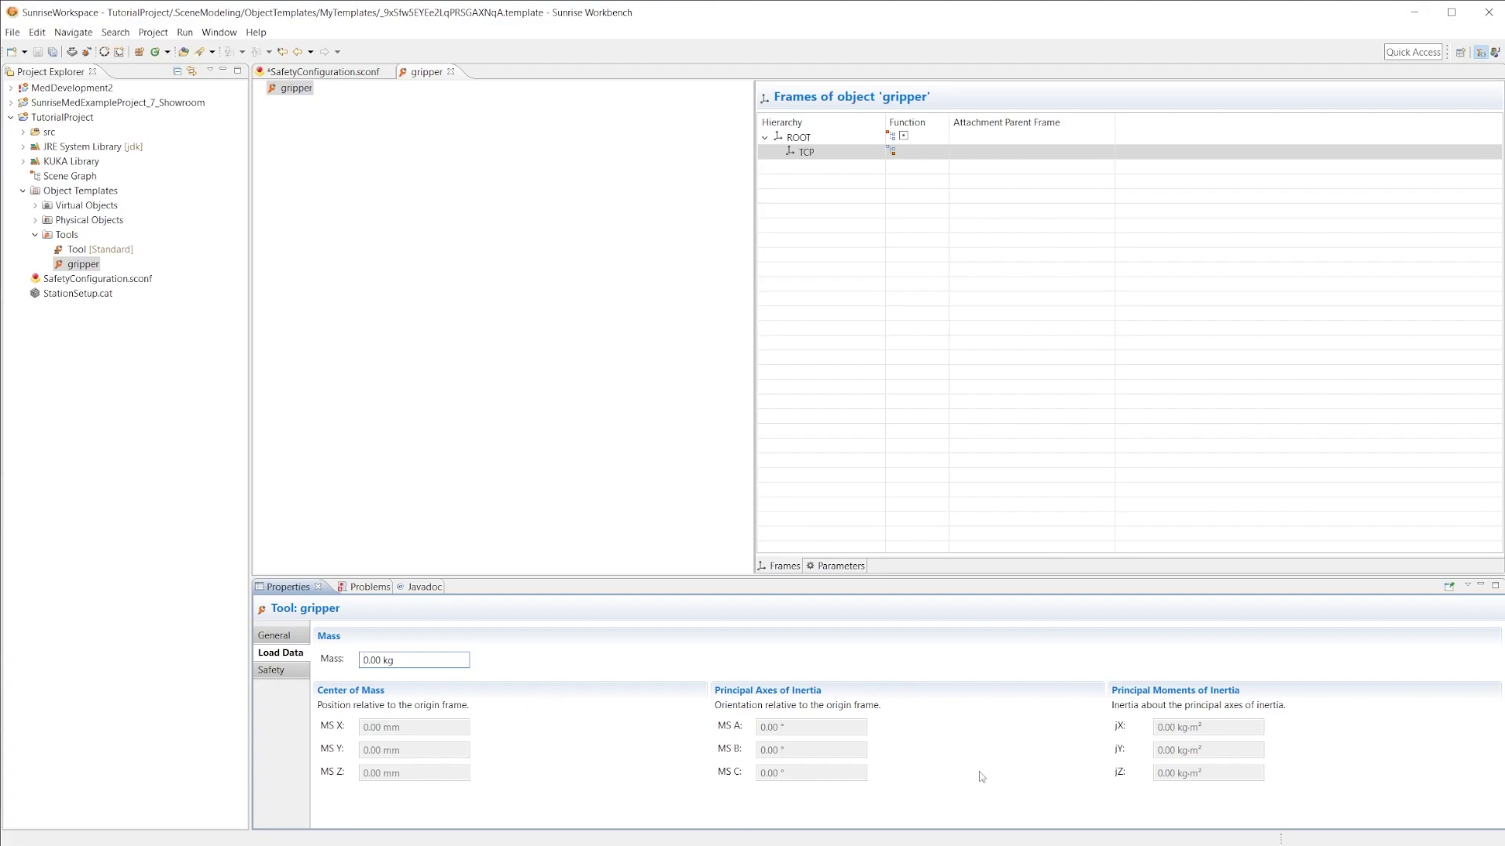
left_click(299, 672)
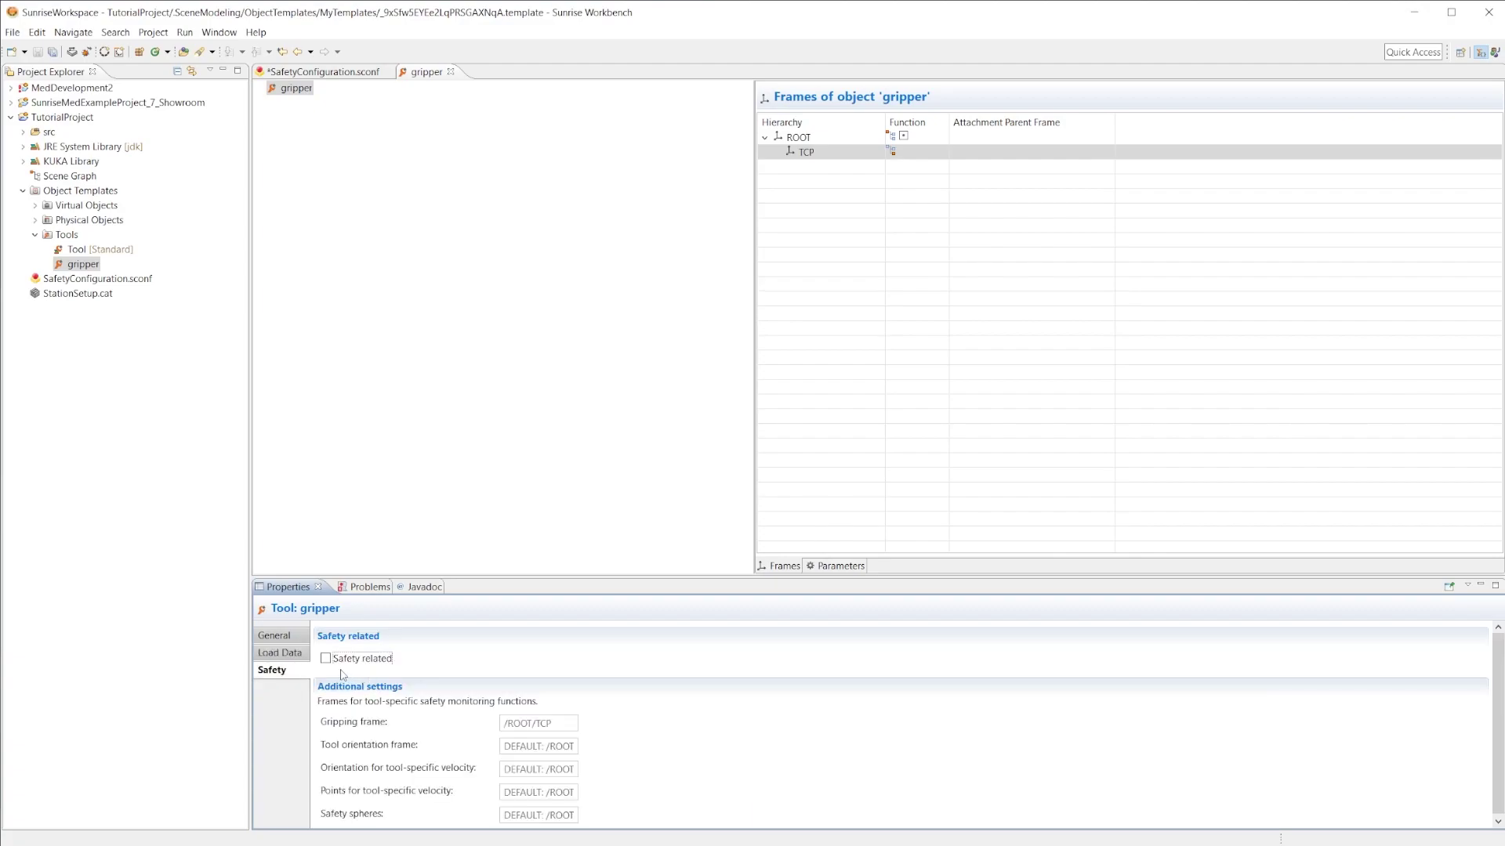
left_click(287, 639)
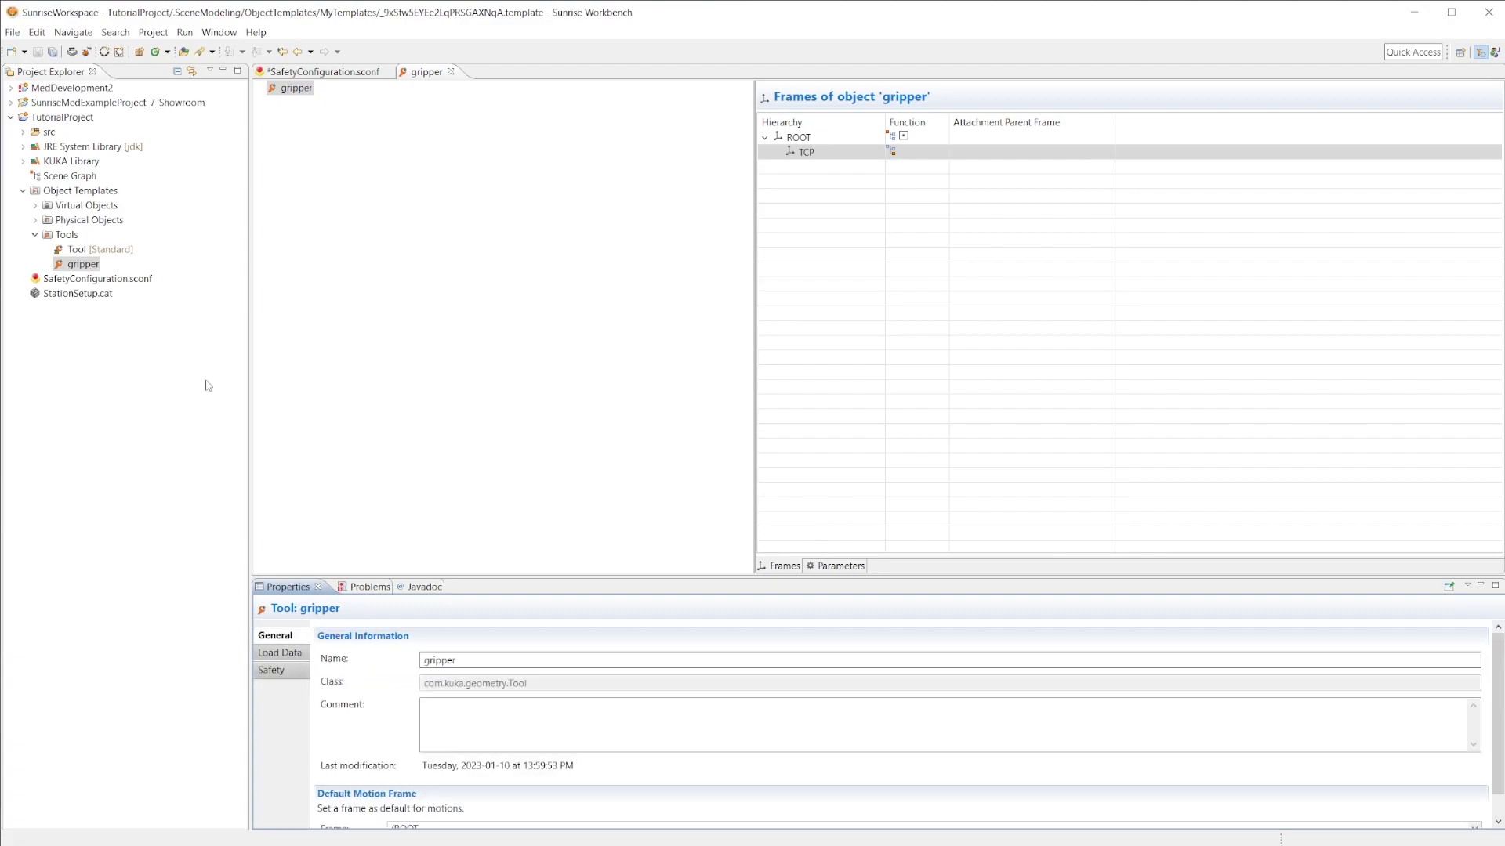
left_click(34, 234)
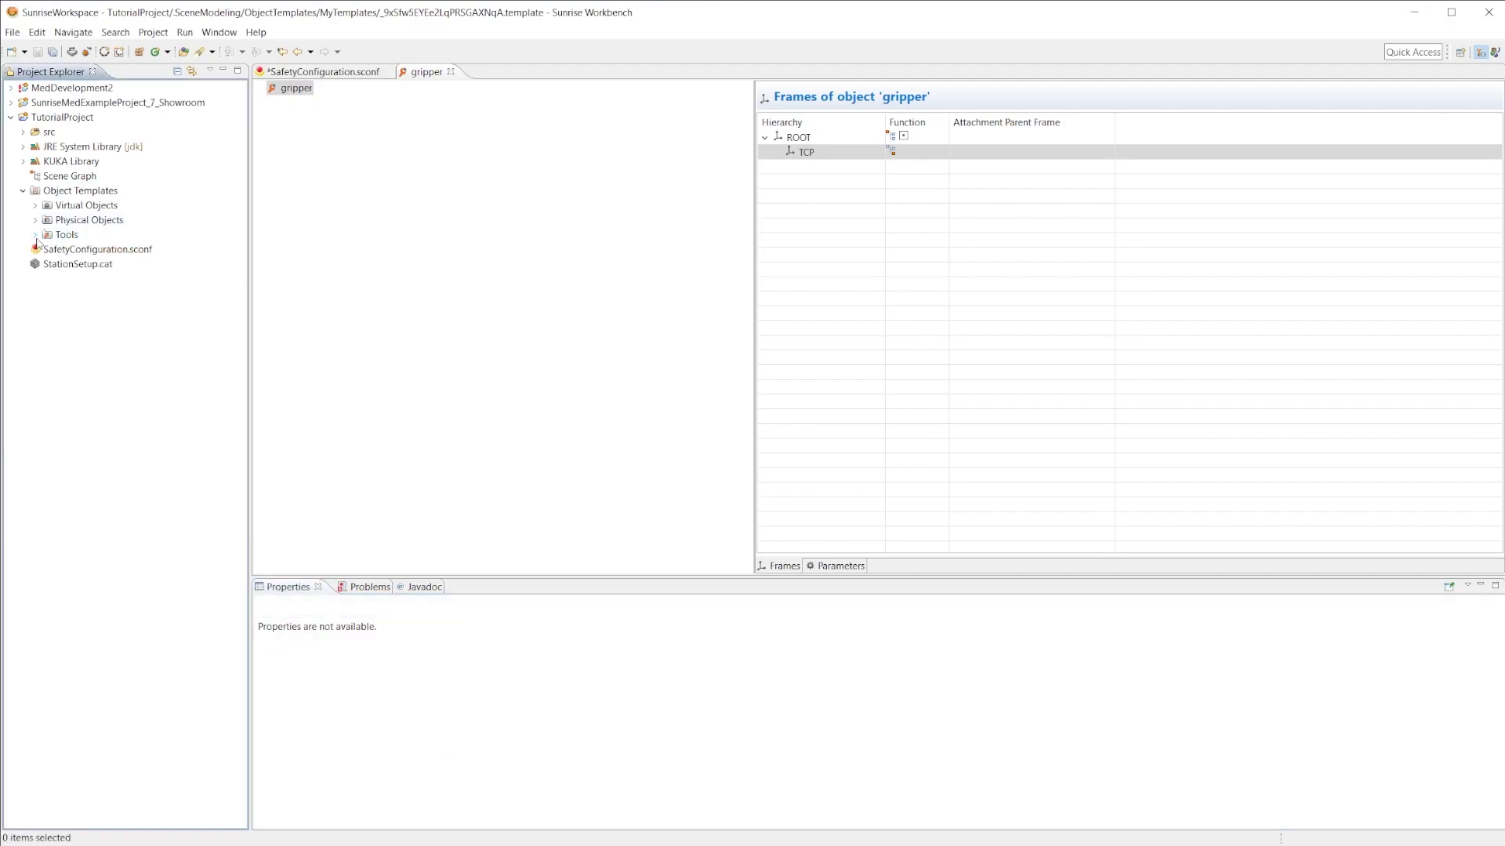
In the Scene Graph, add a gripper object as a child of LBR_Med_14_R820_1.
double_click(56, 177)
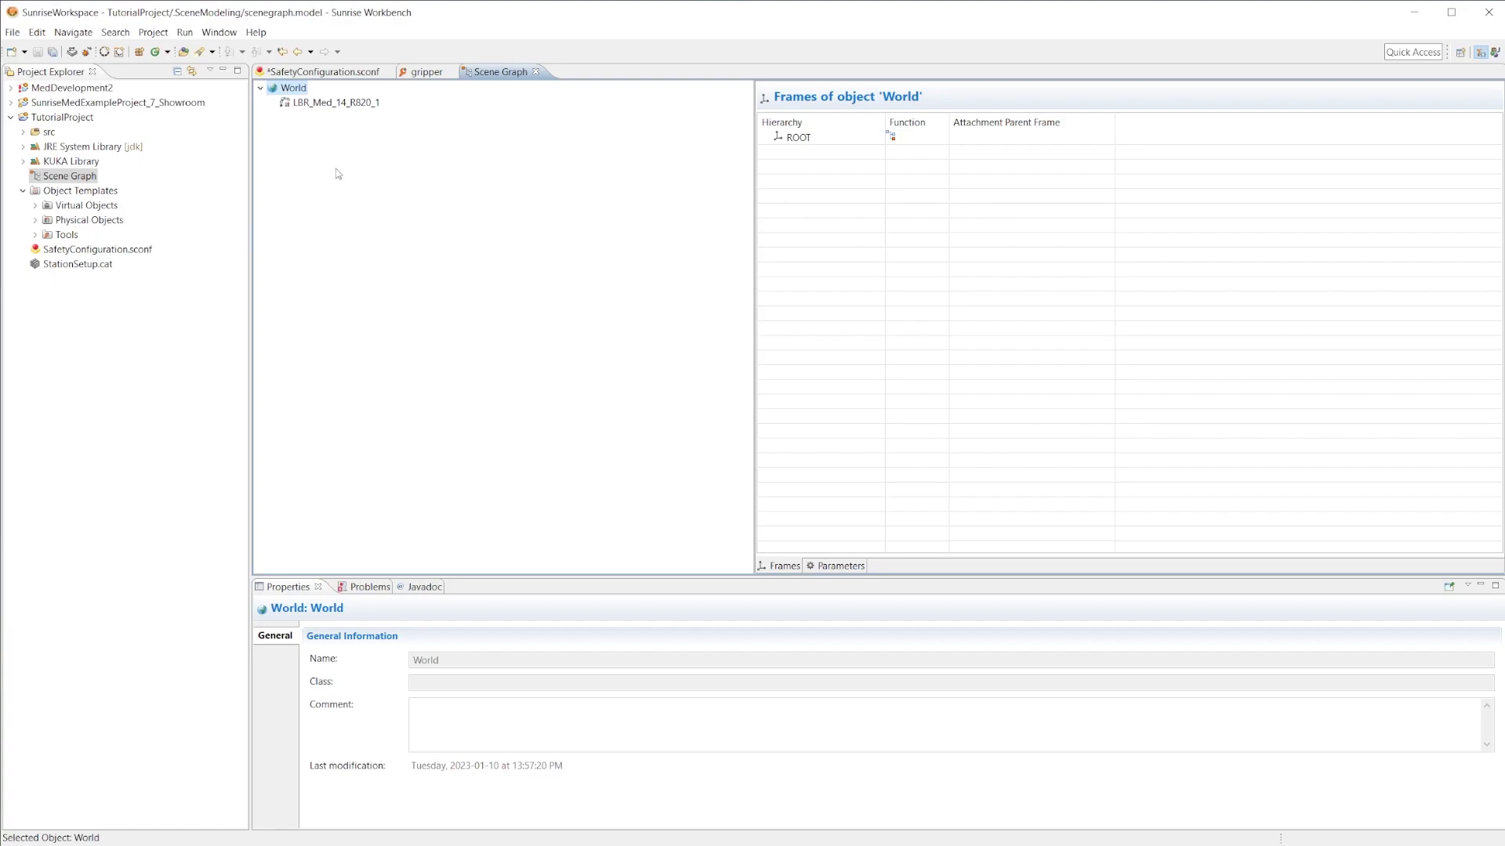
left_click(307, 110)
right_click(305, 109)
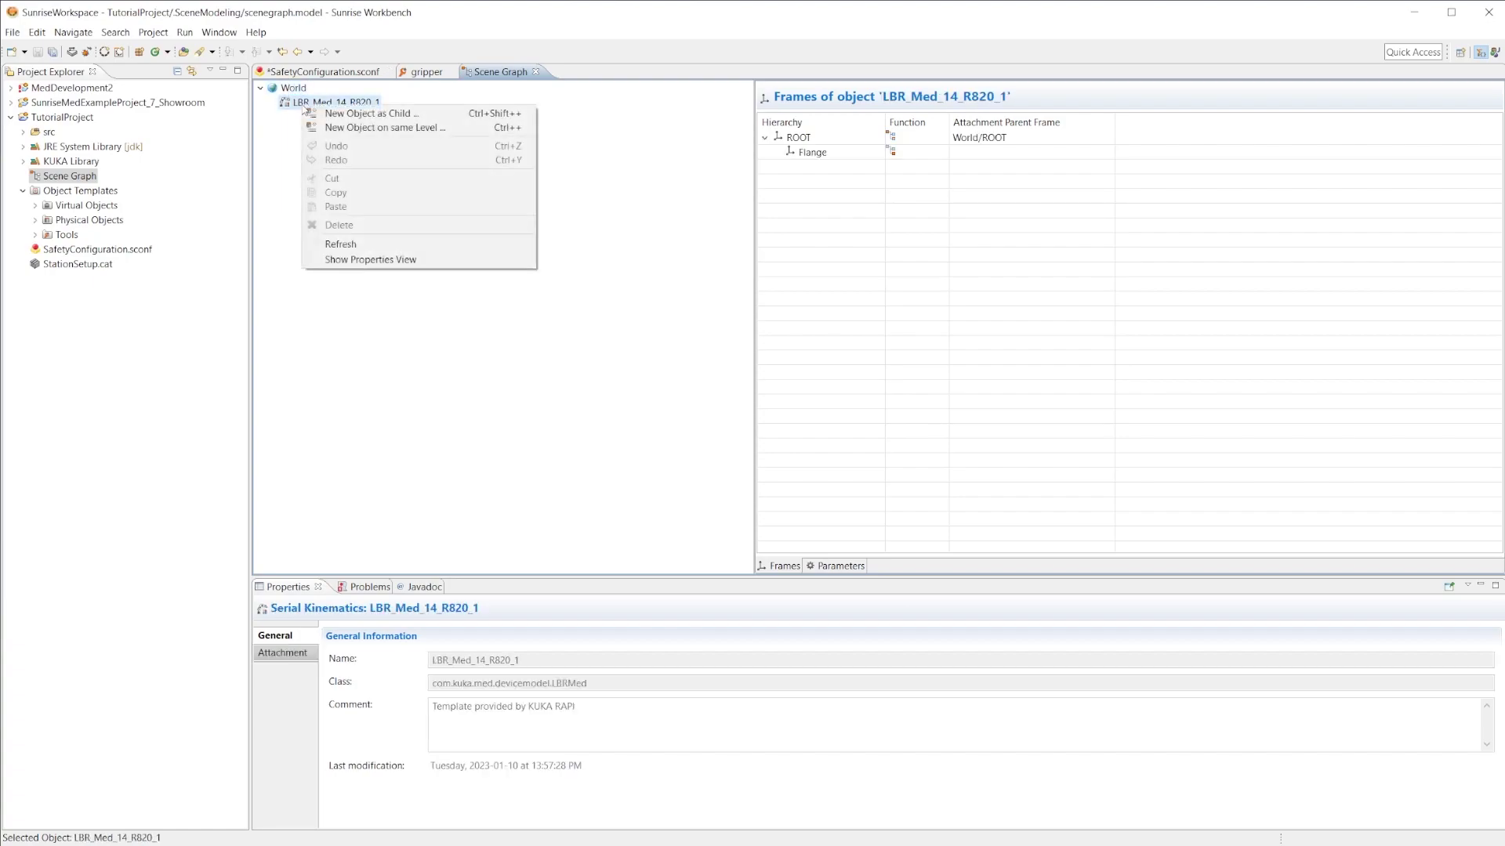
left_click(355, 115)
left_click(601, 433)
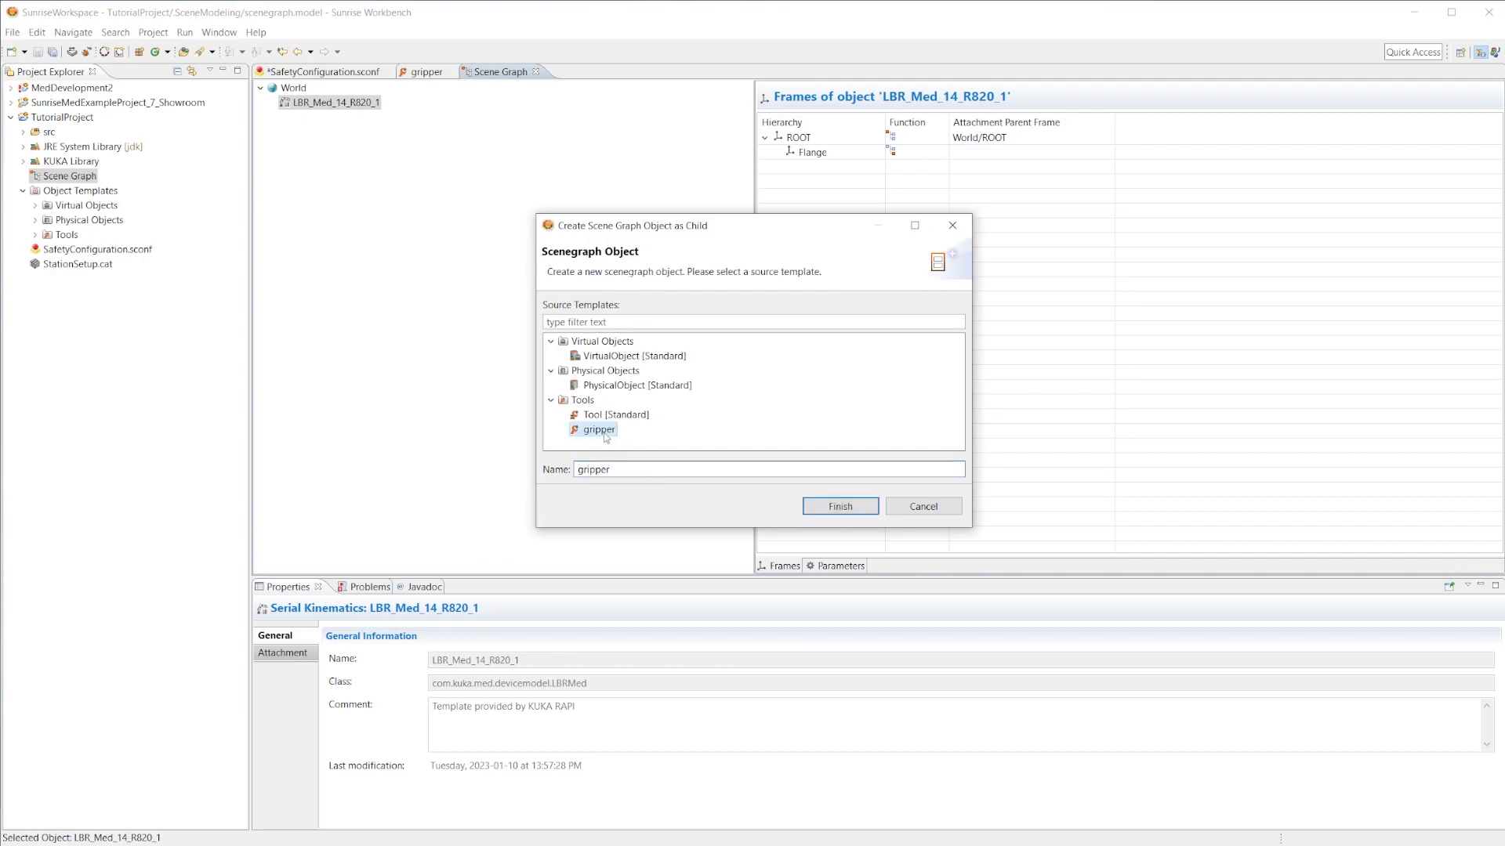
left_click(823, 510)
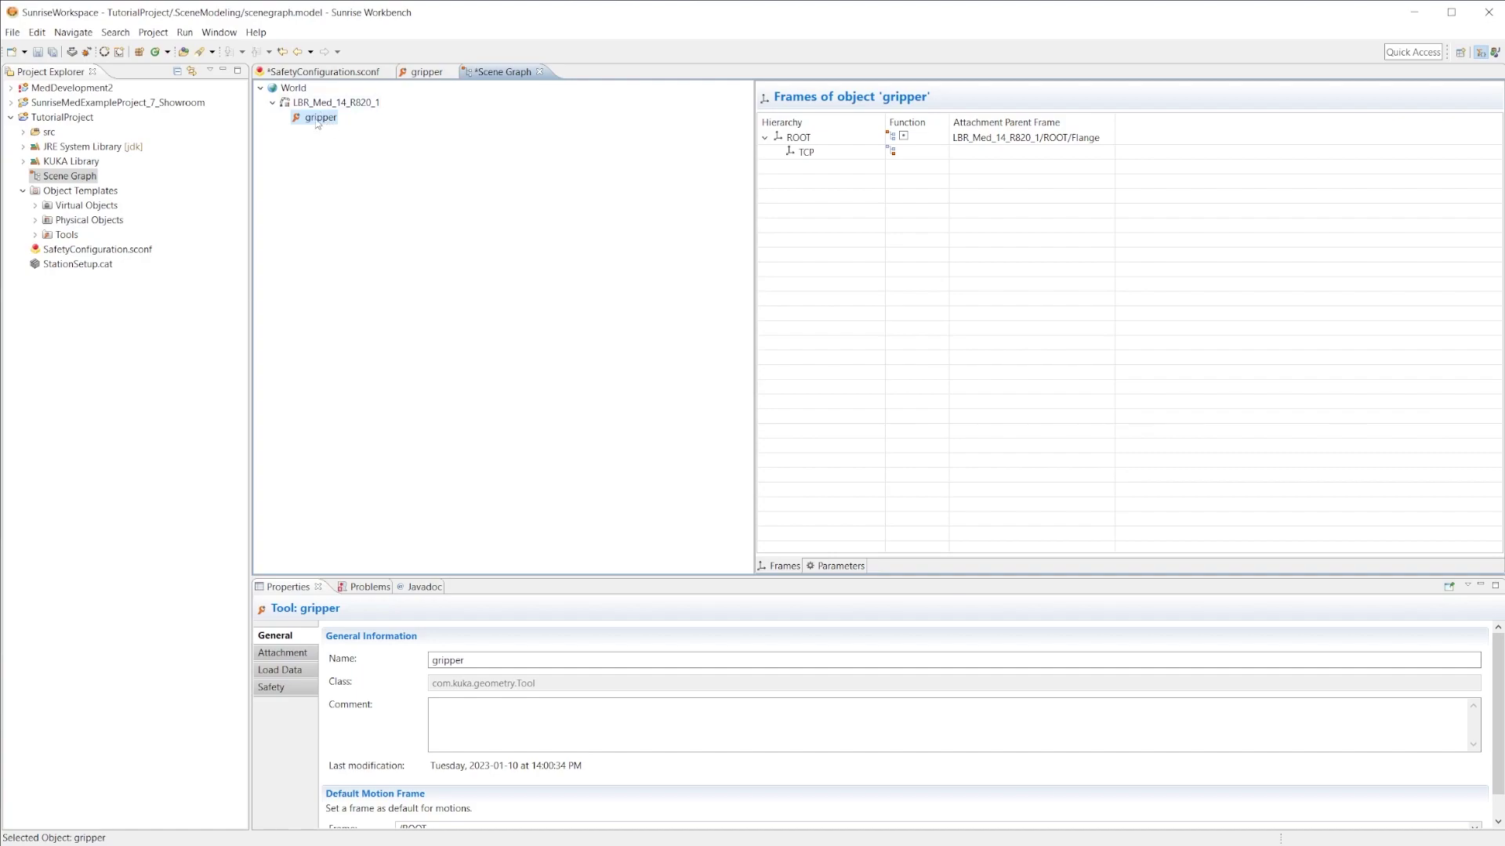
left_click(332, 104)
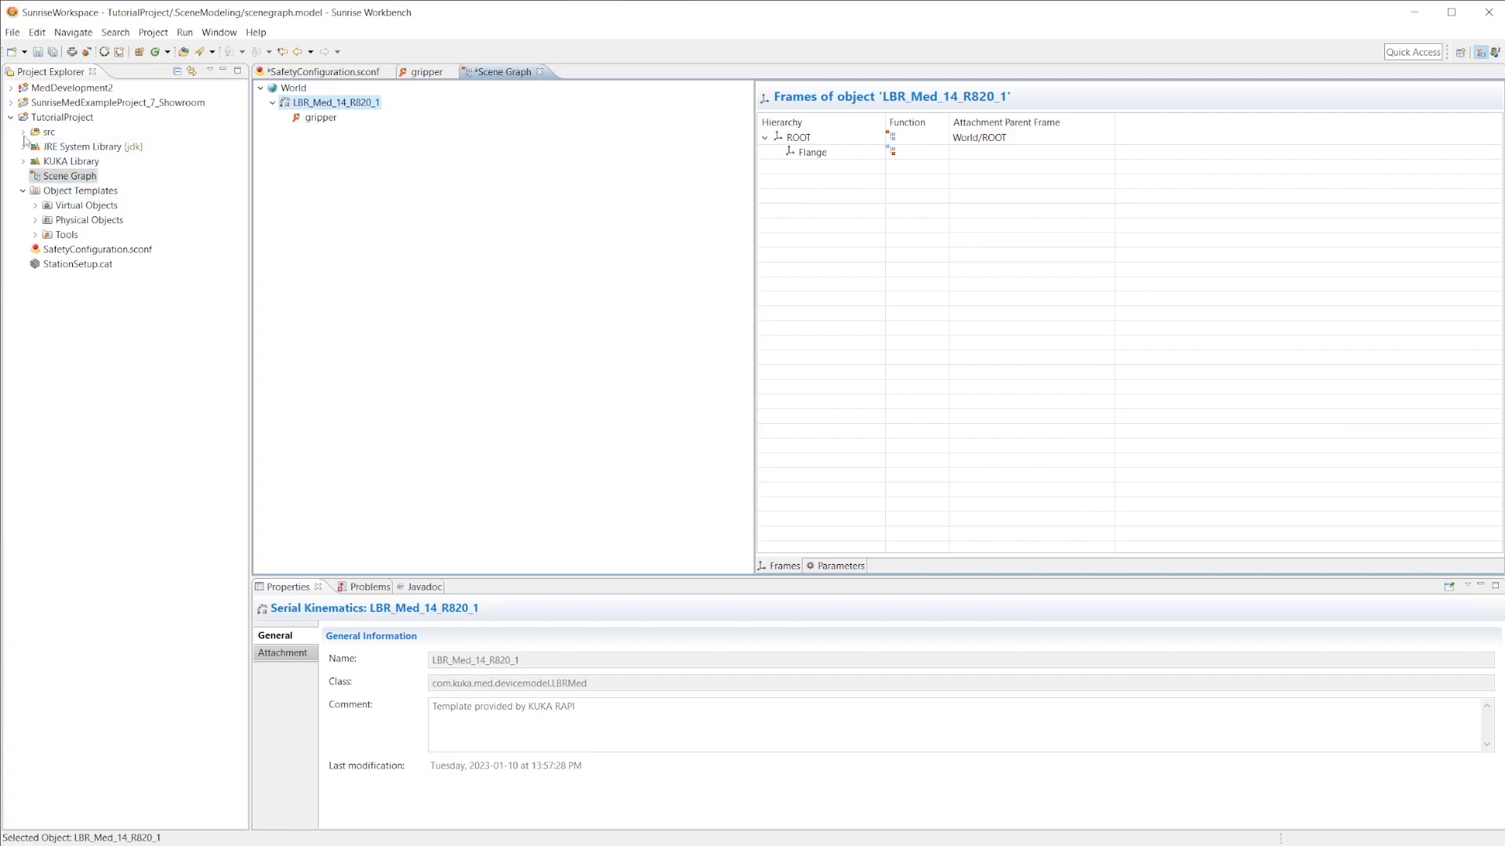
Save the safety configuration and scene graph edits, then collapse the src folder in Project Explorer.
key("ctrl+shift+s")
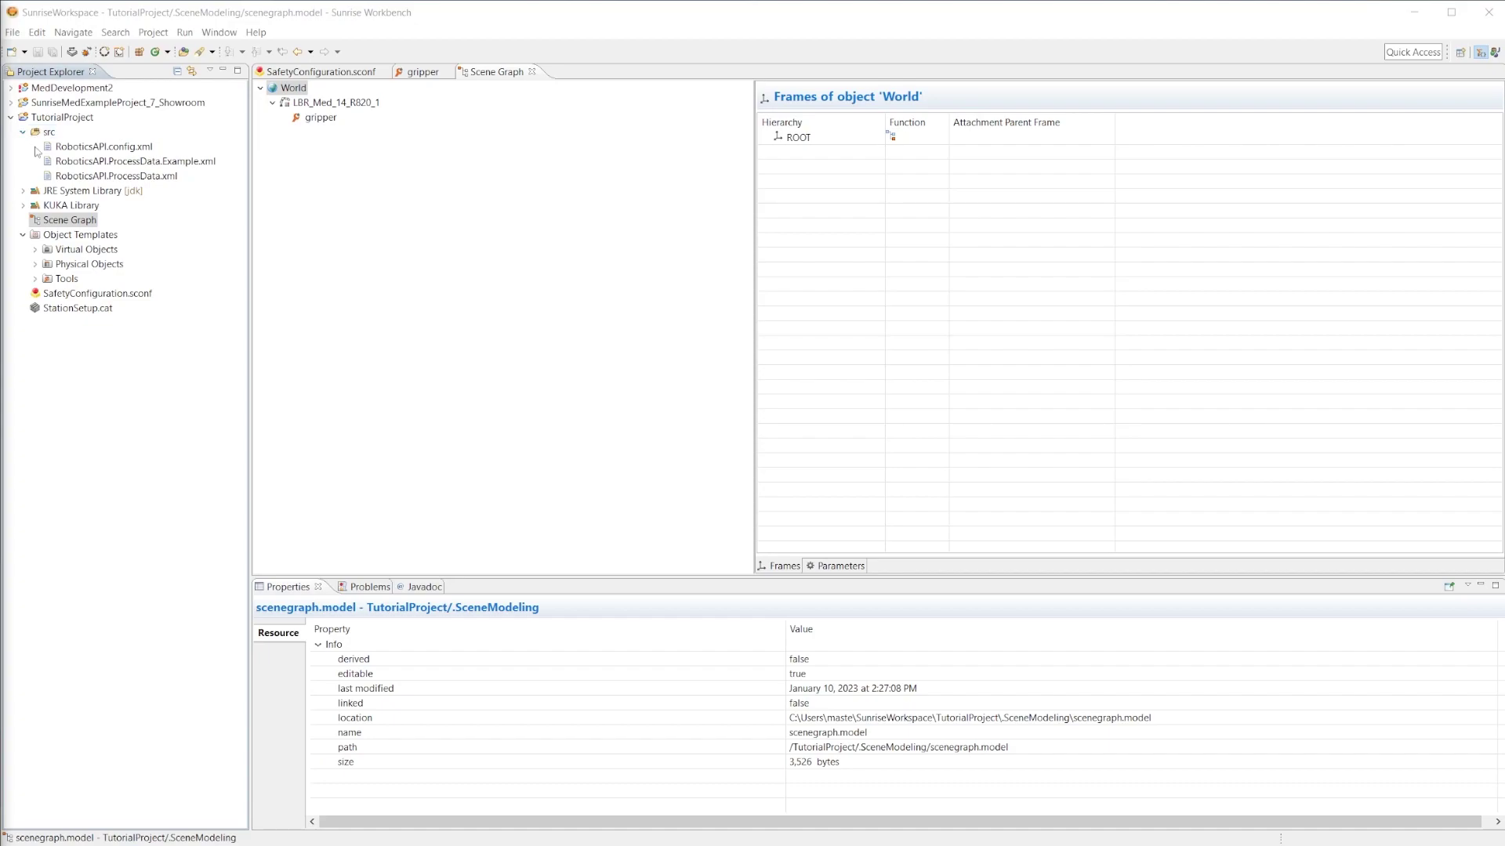
left_click(22, 132)
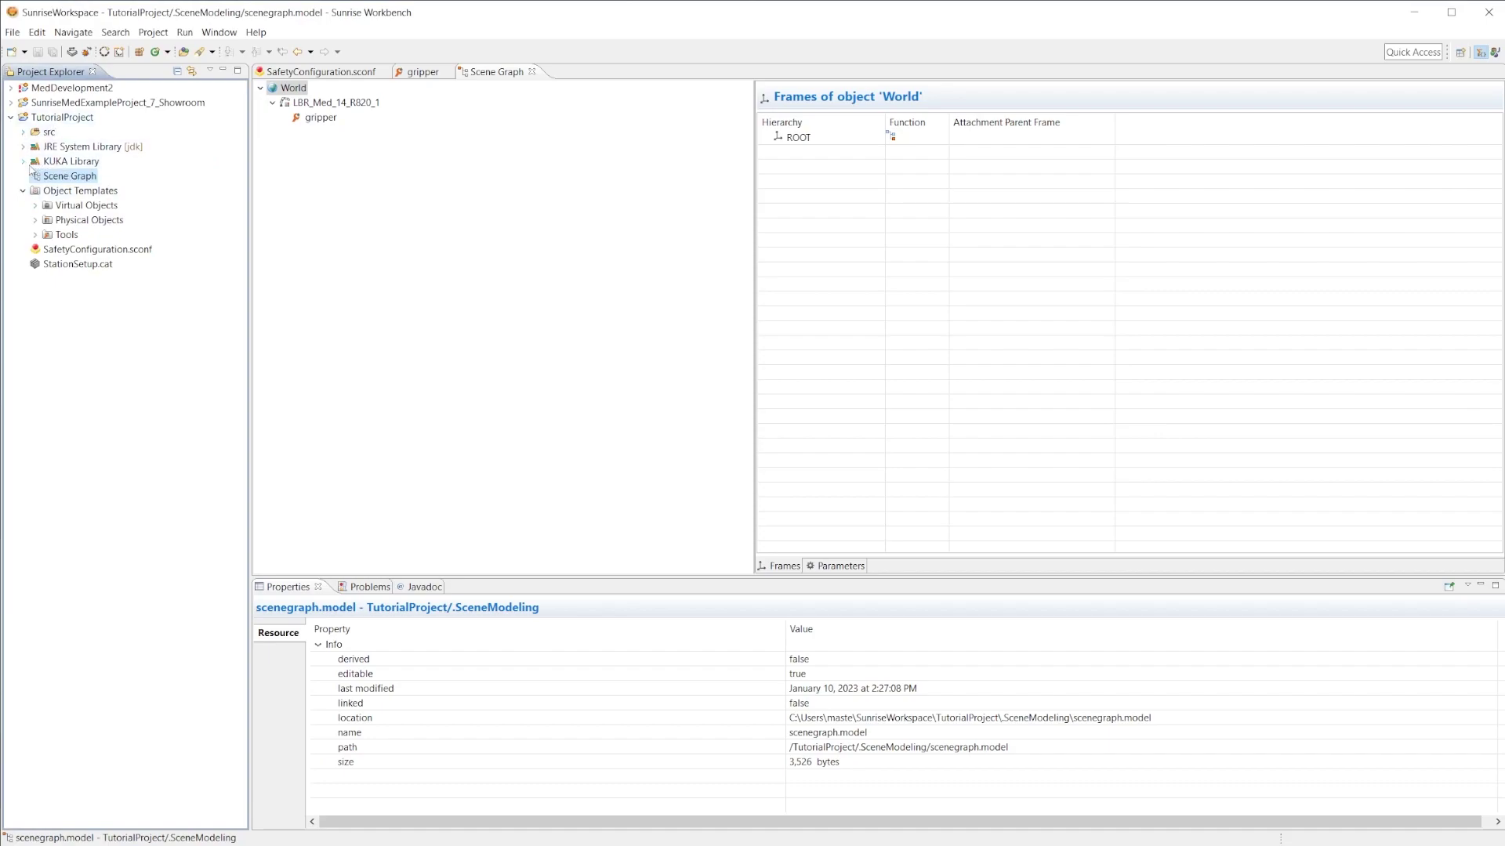
left_click(68, 53)
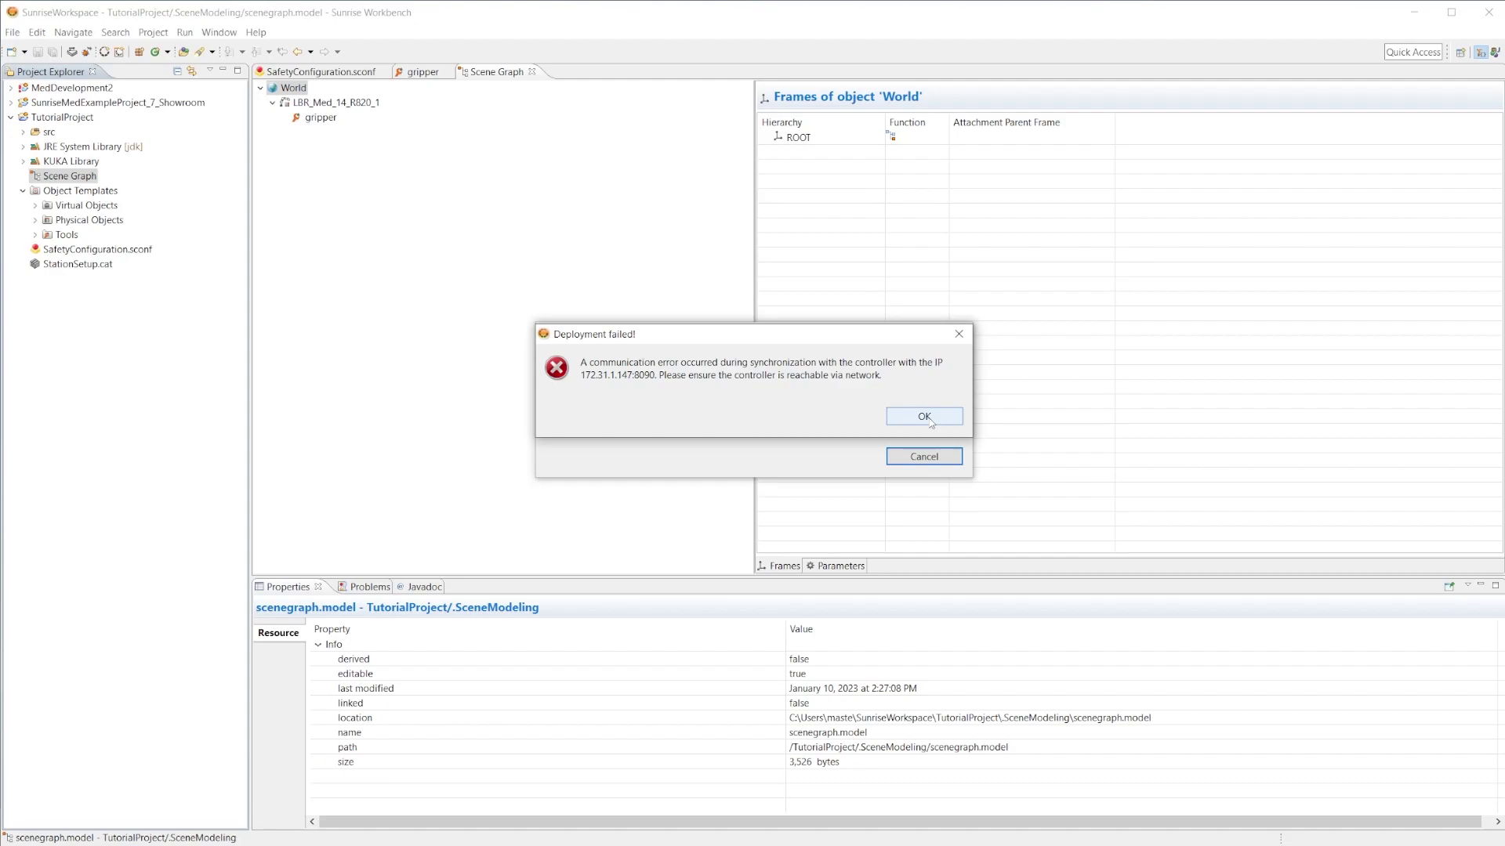
left_click(925, 418)
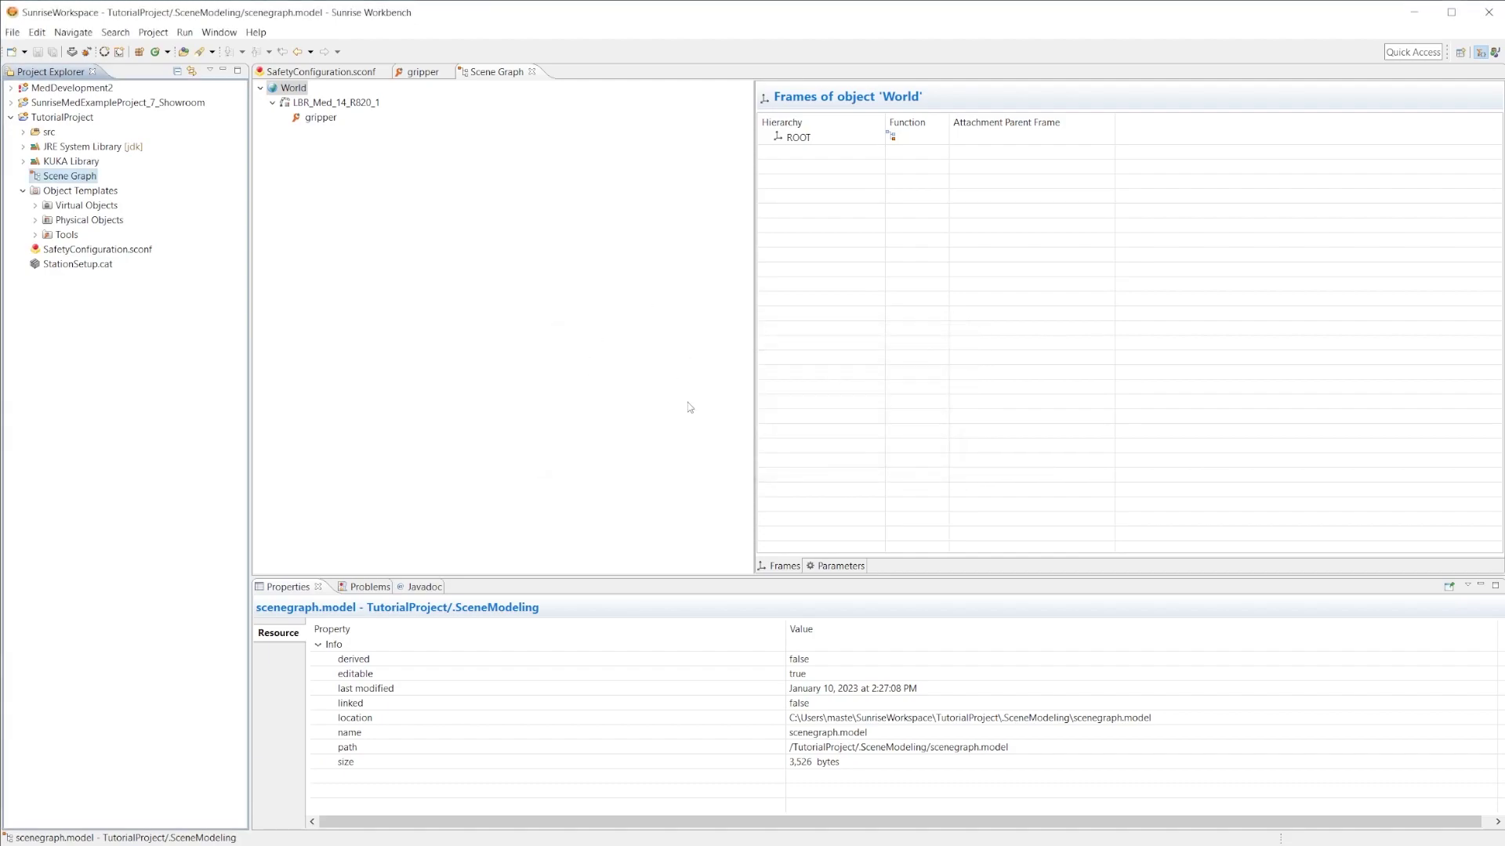